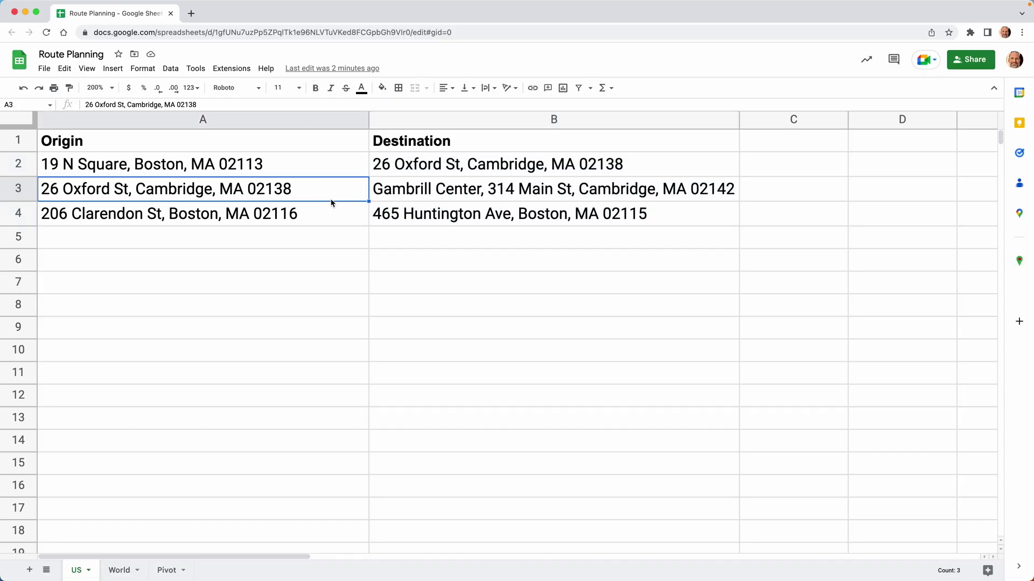
# Select the origin (A2:A4) and destination (B2:B4) addresses, then hide and restore the add-on panel
pyautogui.moveTo(330, 165); pyautogui.dragTo(325, 210)
pyautogui.moveTo(408, 176); pyautogui.dragTo(408, 222)
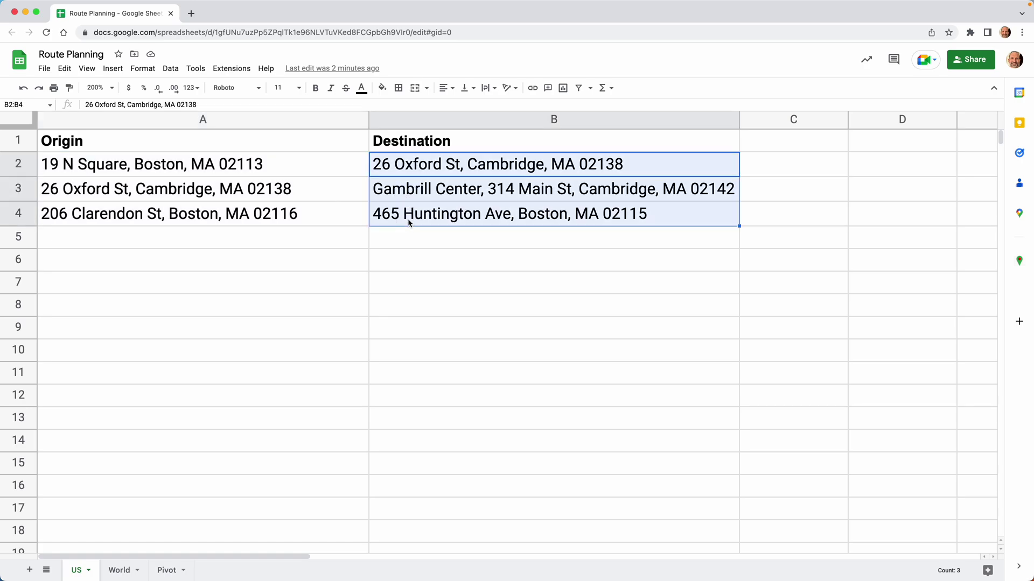
pyautogui.click(340, 171)
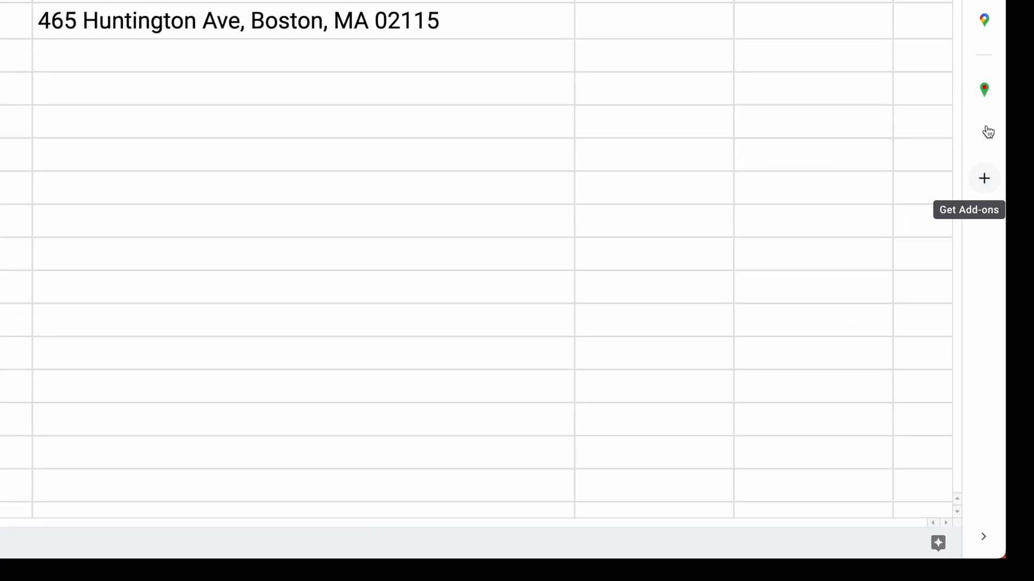
pyautogui.click(983, 542)
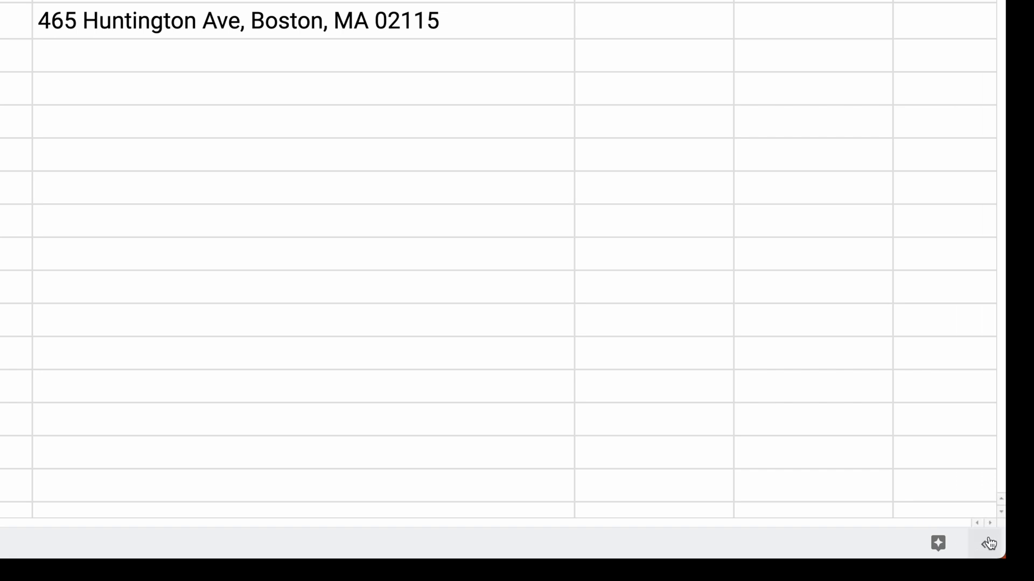
pyautogui.click(988, 543)
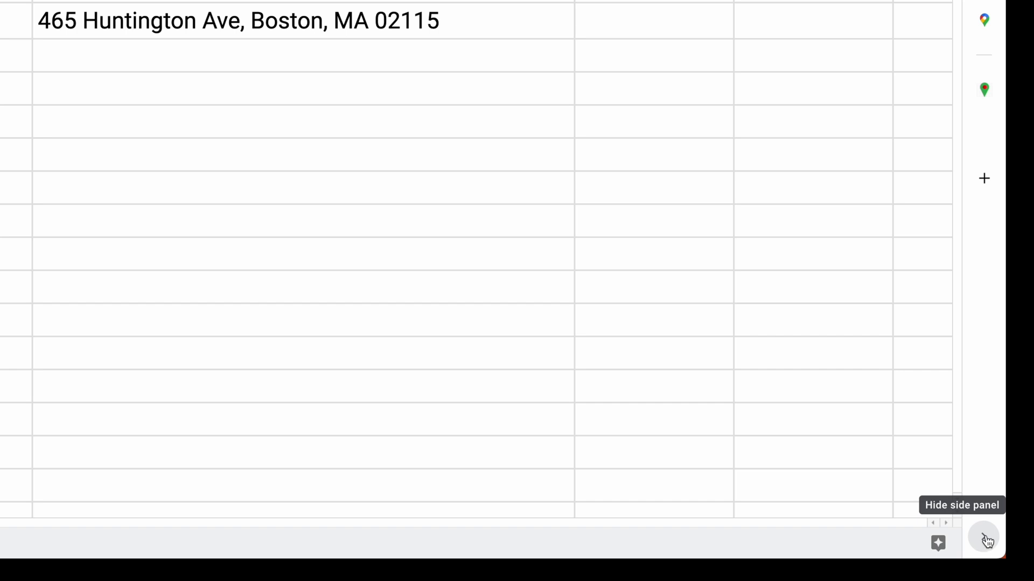
# Search the add-on marketplace for 'triptally', then close it
pyautogui.click(990, 182)
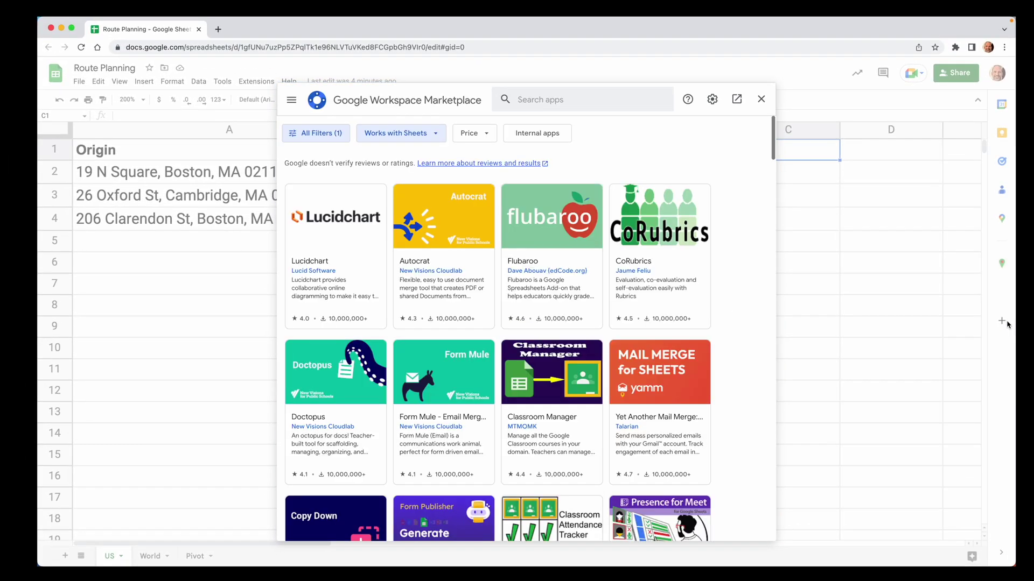
pyautogui.click(662, 108)
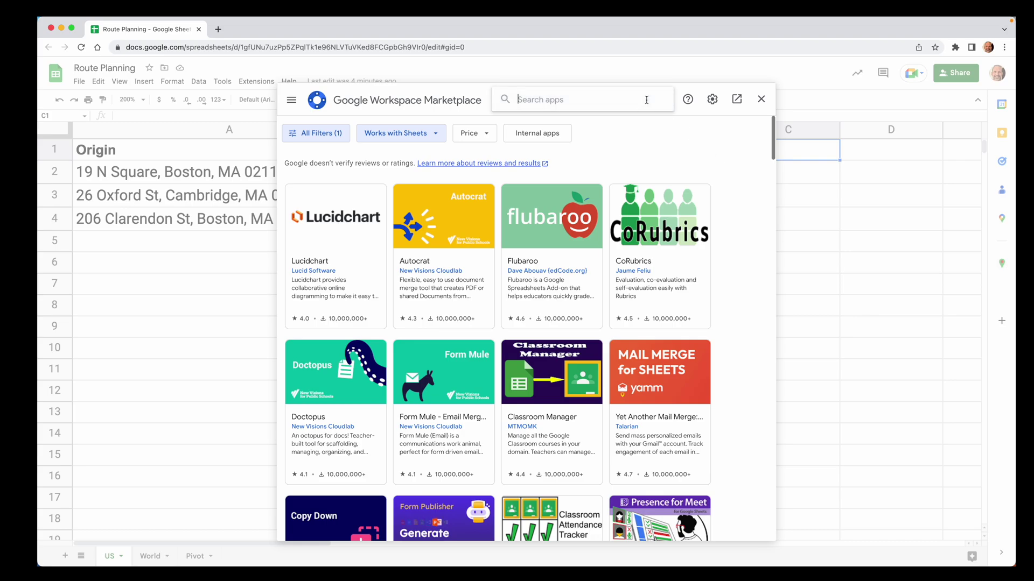
pyautogui.write('triptally')
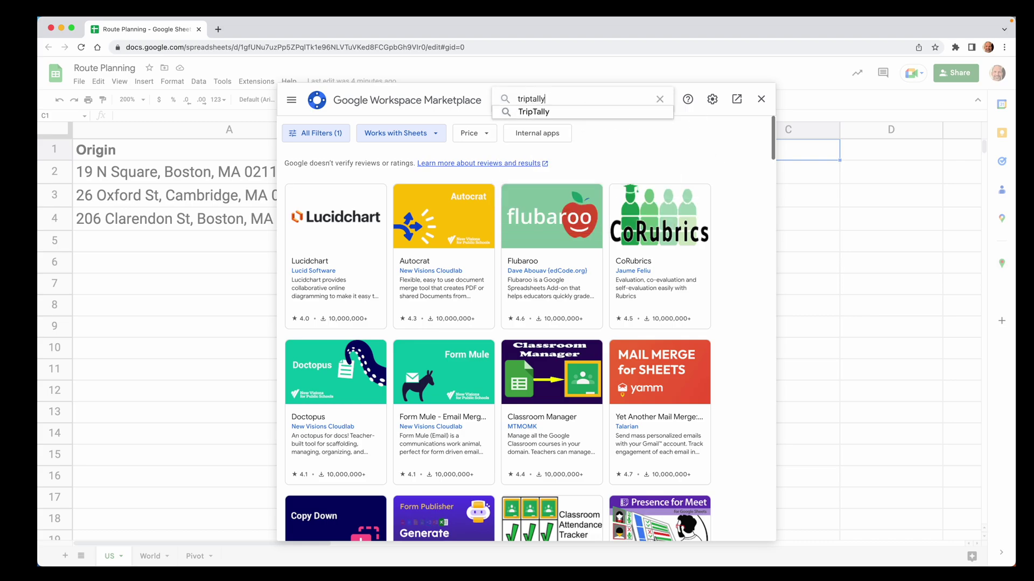
pyautogui.press('Return')
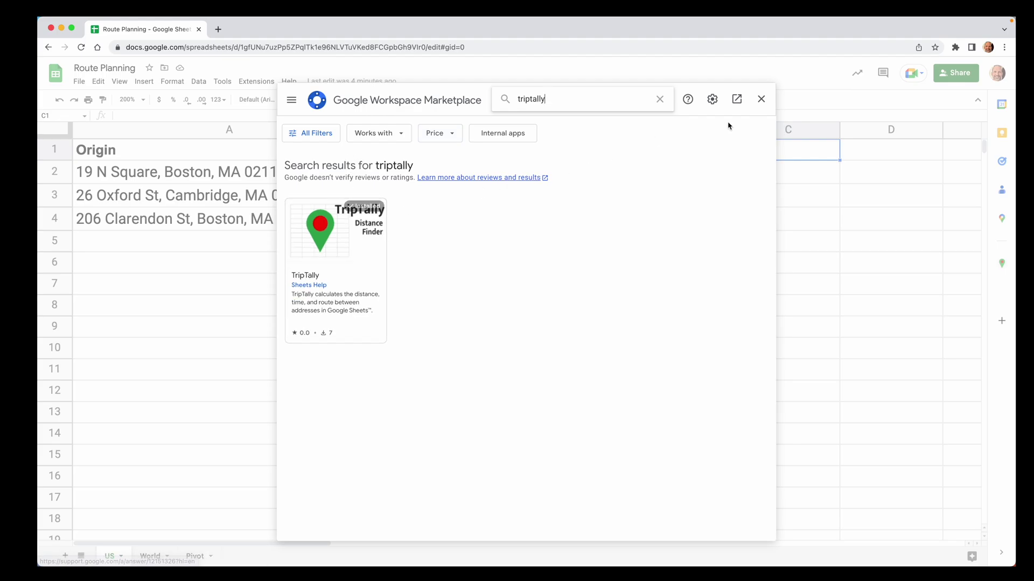
pyautogui.click(759, 100)
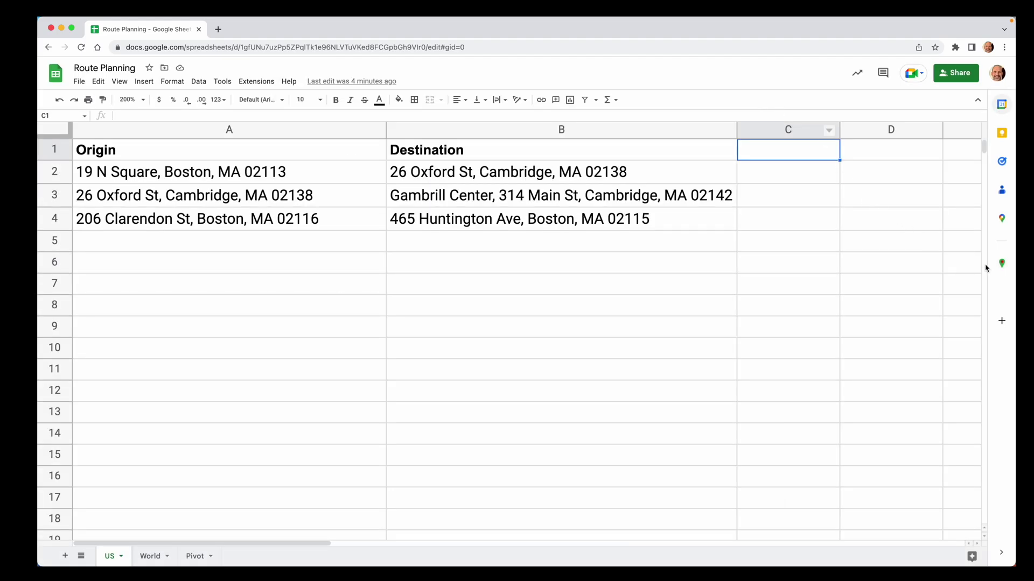
# Open TripTally and narrow the Origin and Destination columns
pyautogui.click(1001, 264)
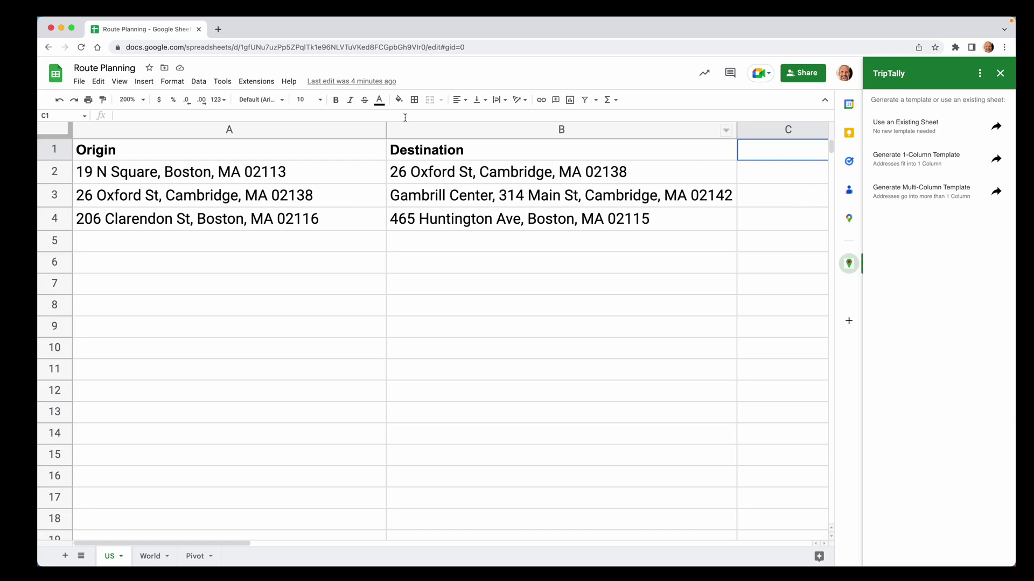
pyautogui.moveTo(384, 130); pyautogui.dragTo(339, 130)
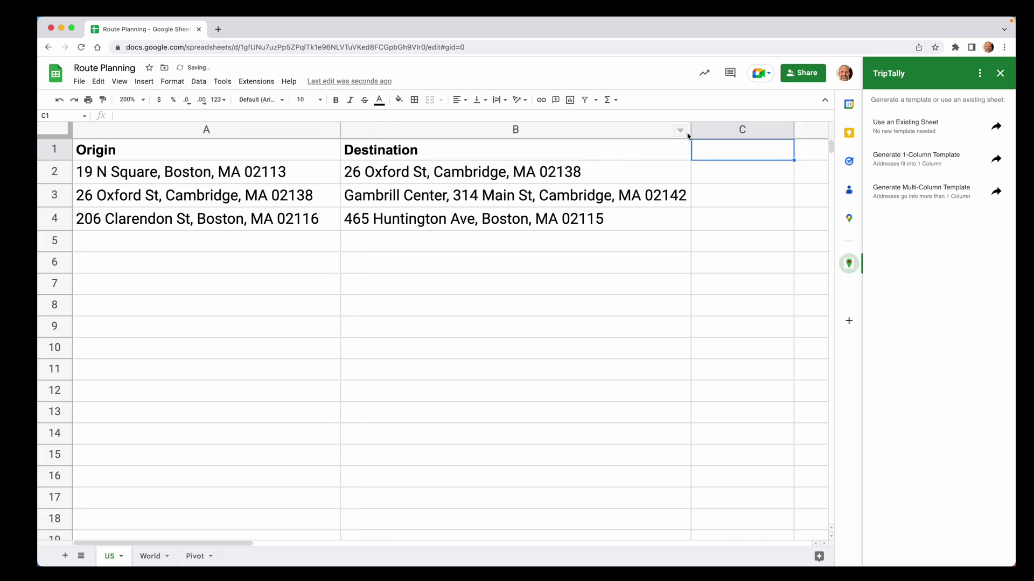
pyautogui.moveTo(689, 132); pyautogui.dragTo(595, 131)
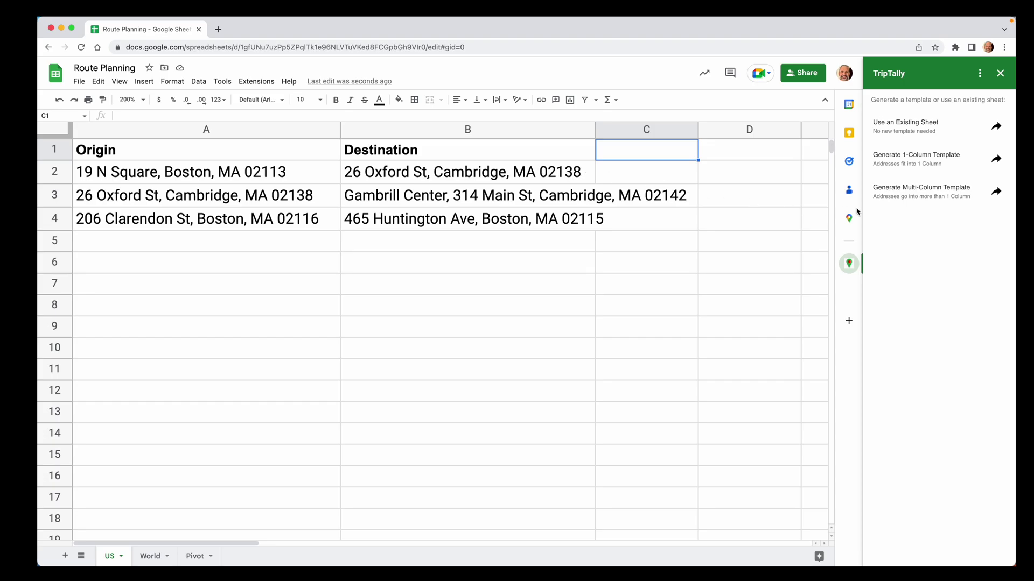
# Use the existing sheet with starting addresses A2:A4 and ending addresses B2:B4
pyautogui.click(909, 137)
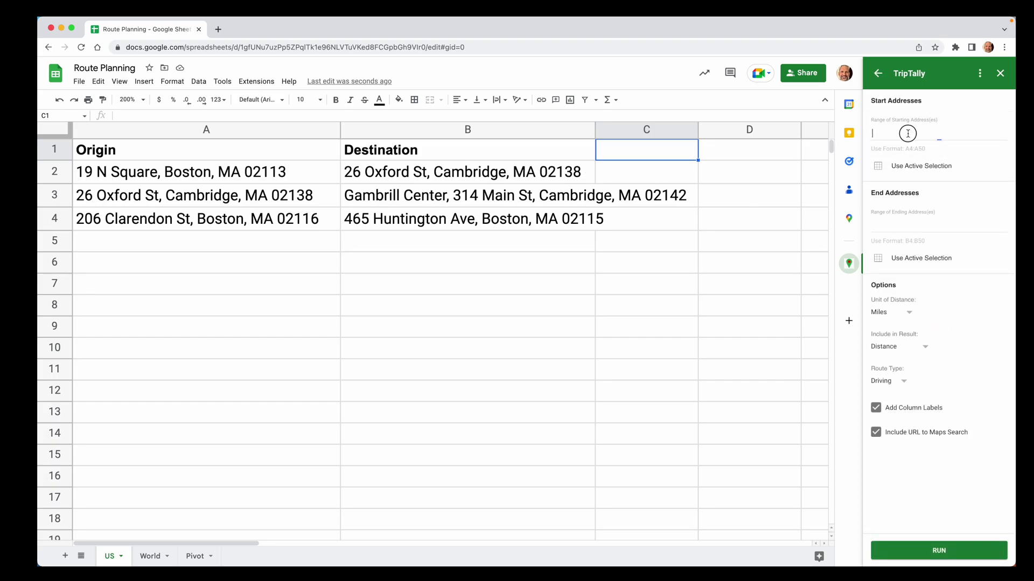
pyautogui.click(908, 134)
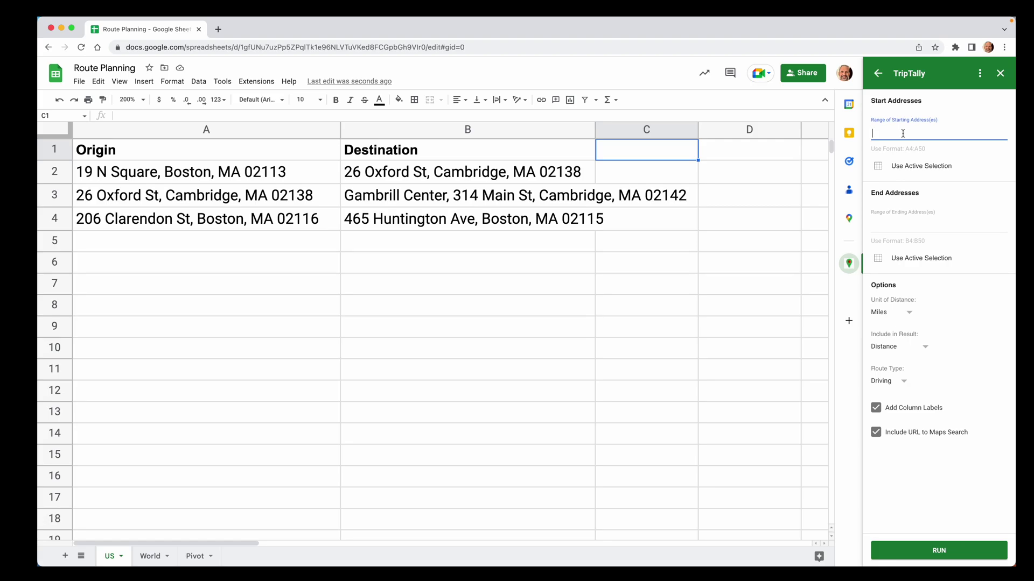
pyautogui.write('A2:A')
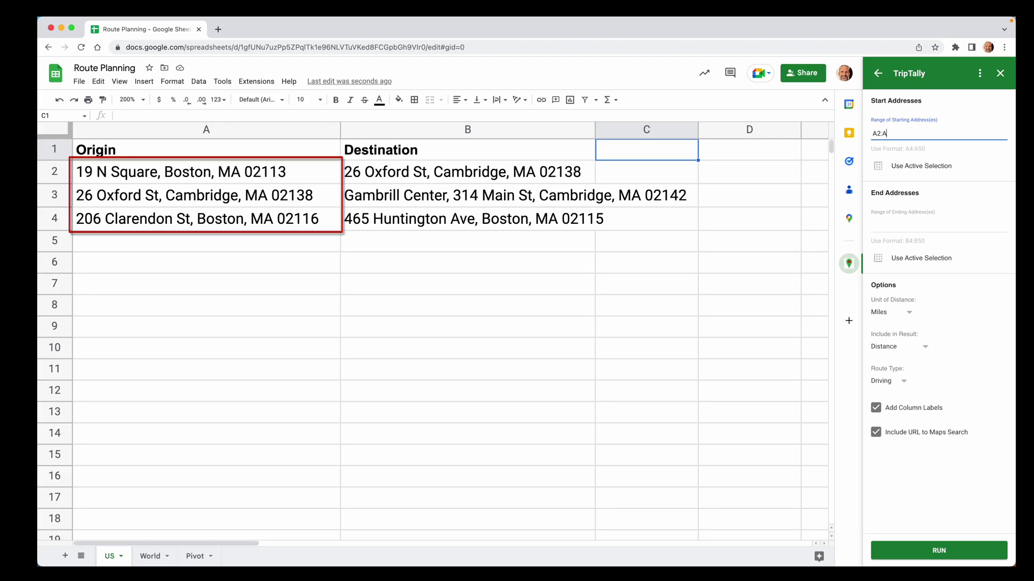
pyautogui.write('4')
pyautogui.click(883, 223)
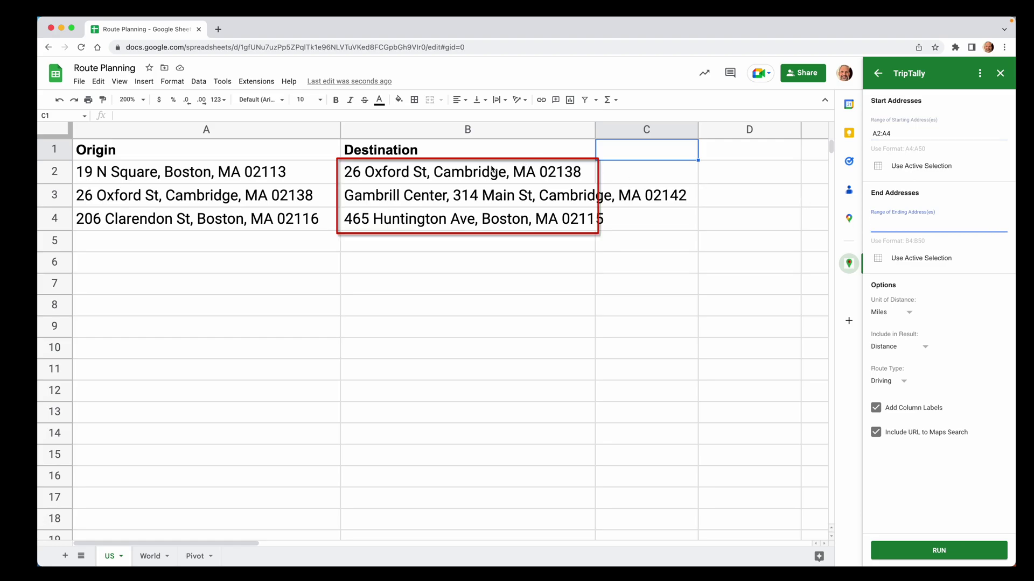
pyautogui.moveTo(492, 170); pyautogui.dragTo(492, 227)
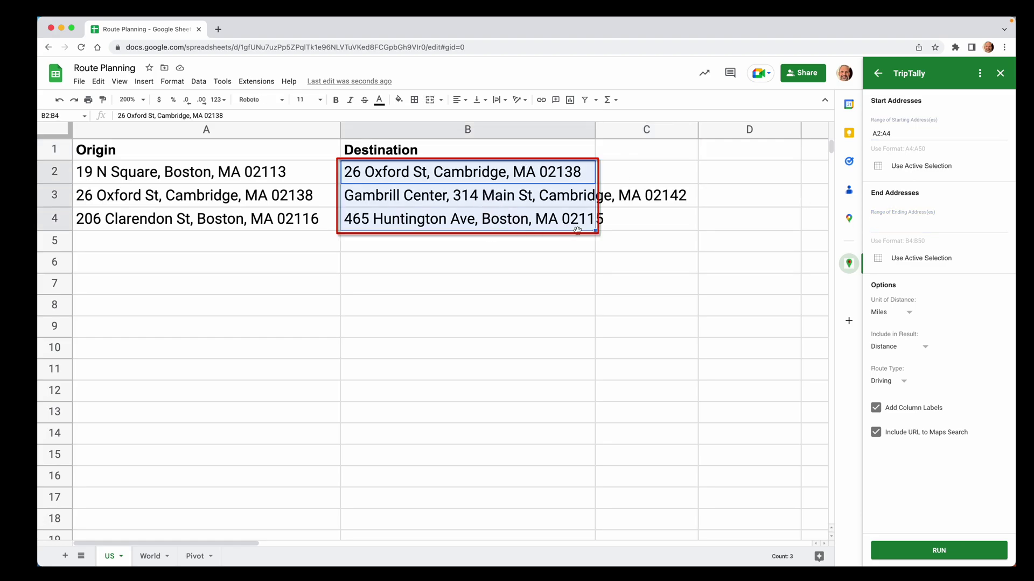
pyautogui.click(917, 258)
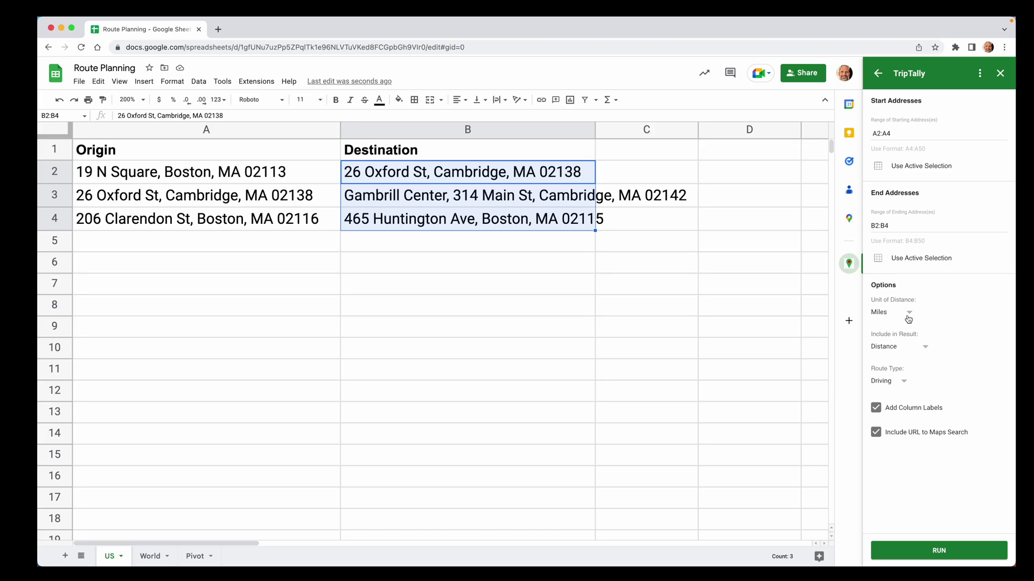
# Keep distance-only results with driving routes and run TripTally
pyautogui.click(913, 350)
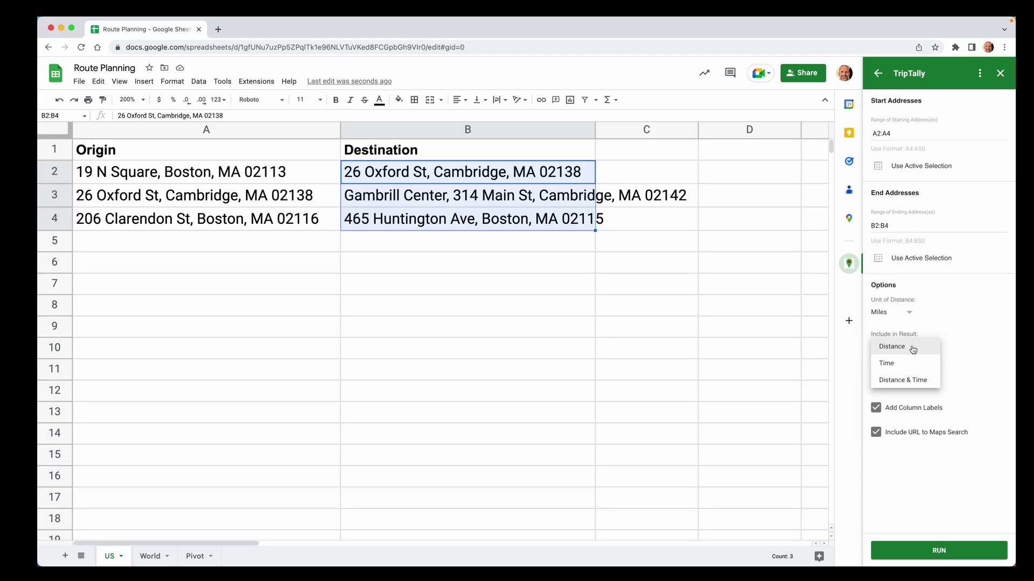
pyautogui.click(895, 480)
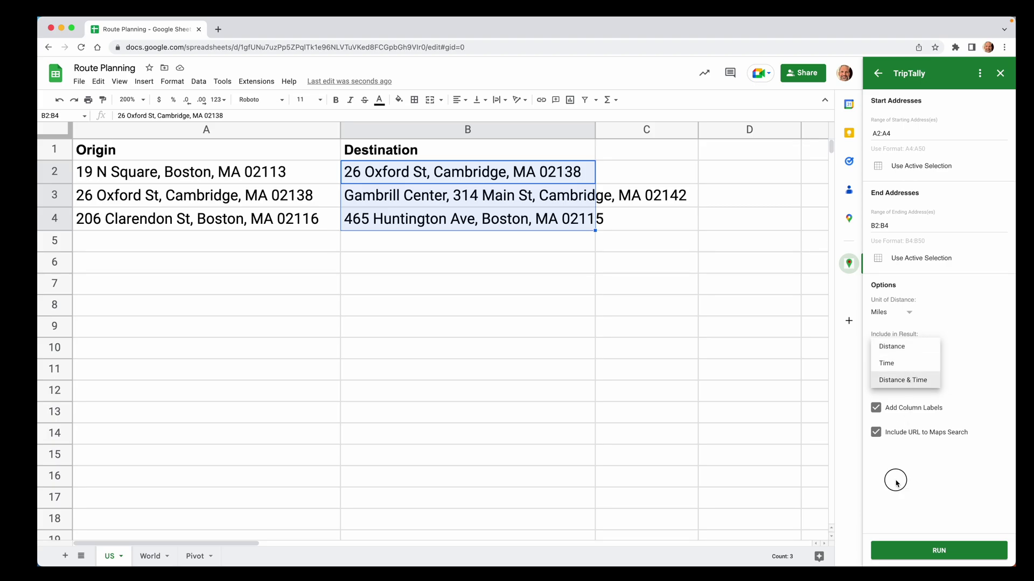
pyautogui.click(909, 386)
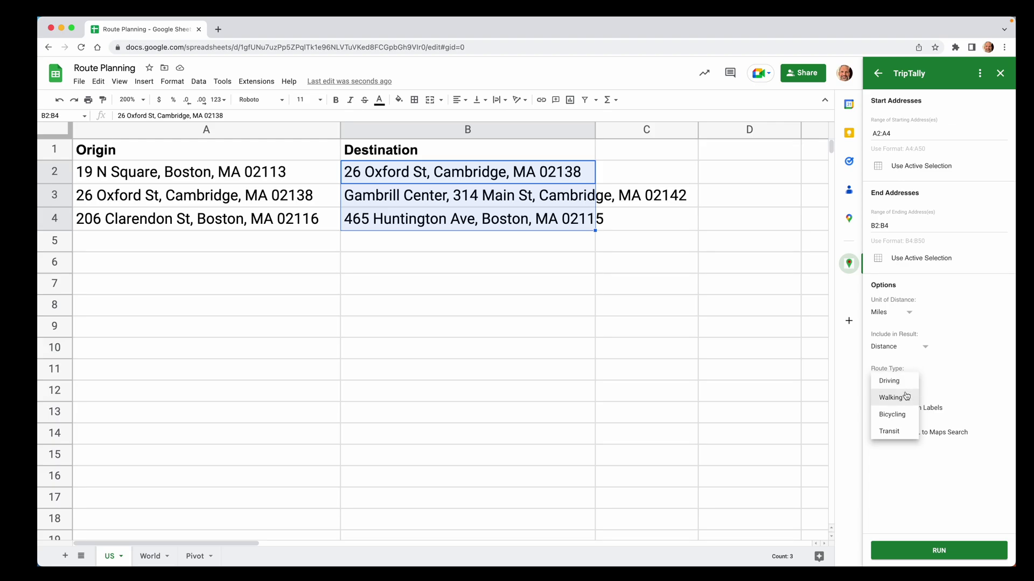
pyautogui.click(901, 463)
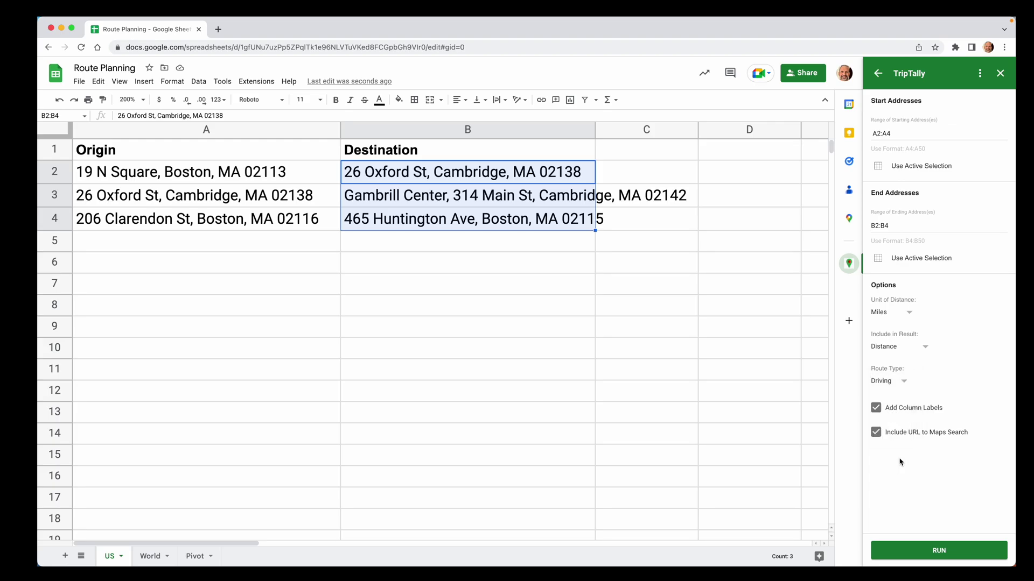
pyautogui.click(906, 547)
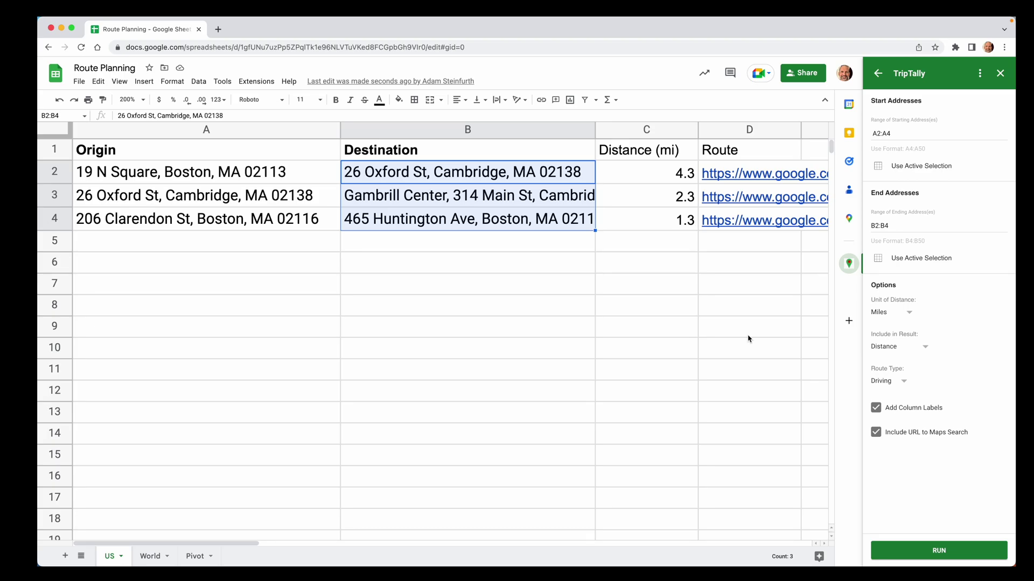
# Inspect the 4.3 mi distance in C2 and the route link in D2
pyautogui.click(668, 170)
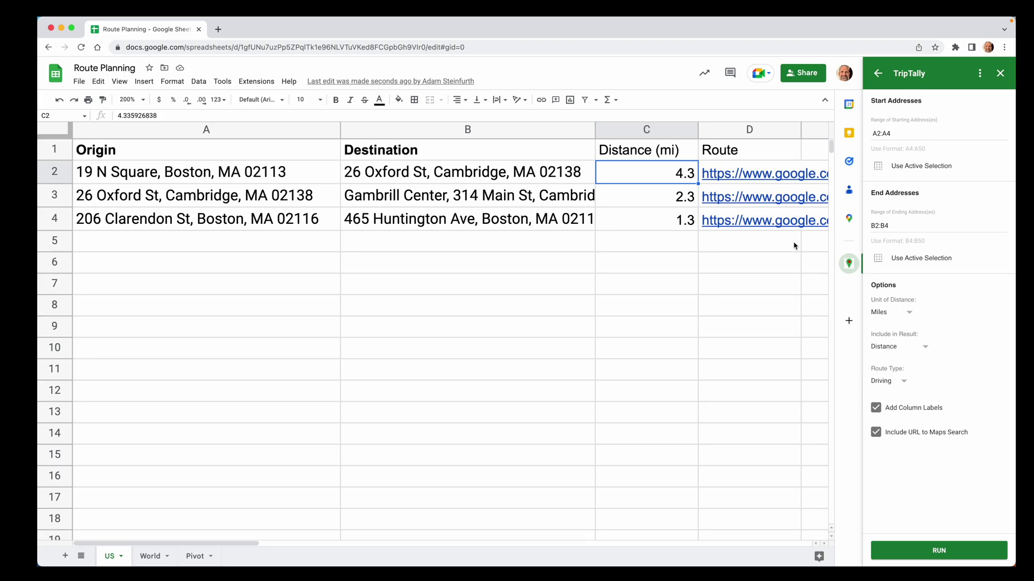
pyautogui.moveTo(767, 179)
# On the World sheet, extend TripTally's start and end ranges to row 5
pyautogui.click(147, 554)
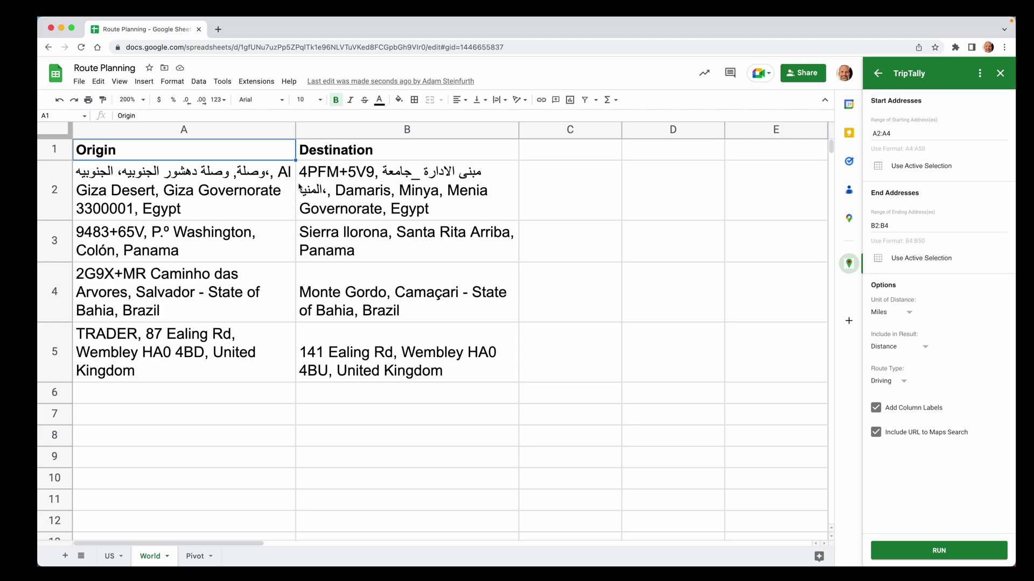
pyautogui.moveTo(267, 185); pyautogui.dragTo(252, 360)
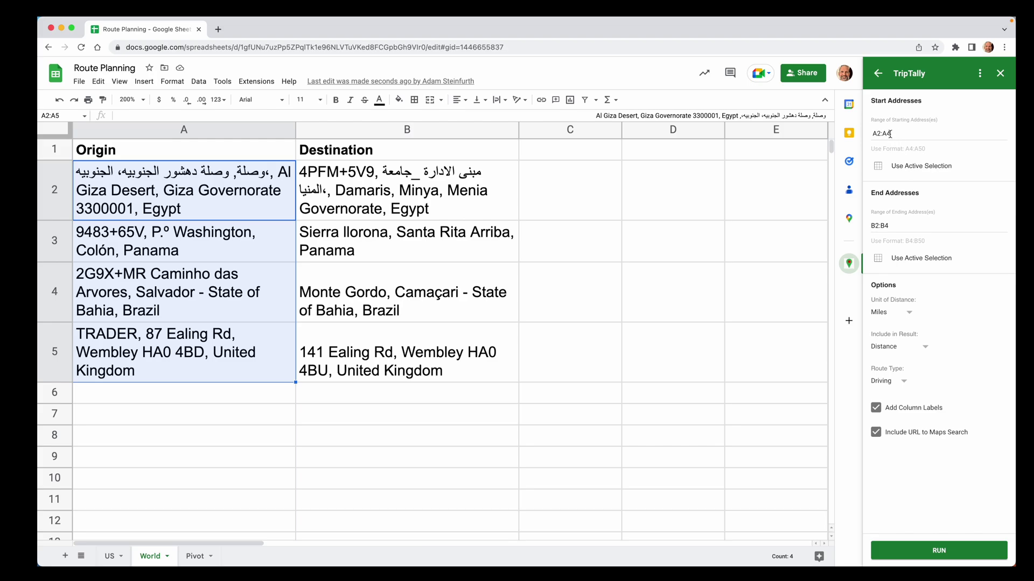
pyautogui.moveTo(886, 134); pyautogui.dragTo(904, 135)
pyautogui.write('5')
pyautogui.moveTo(886, 226); pyautogui.dragTo(906, 225)
pyautogui.write('5')
# Calculate distances in kilometres plus travel time, without the maps search link
pyautogui.click(909, 317)
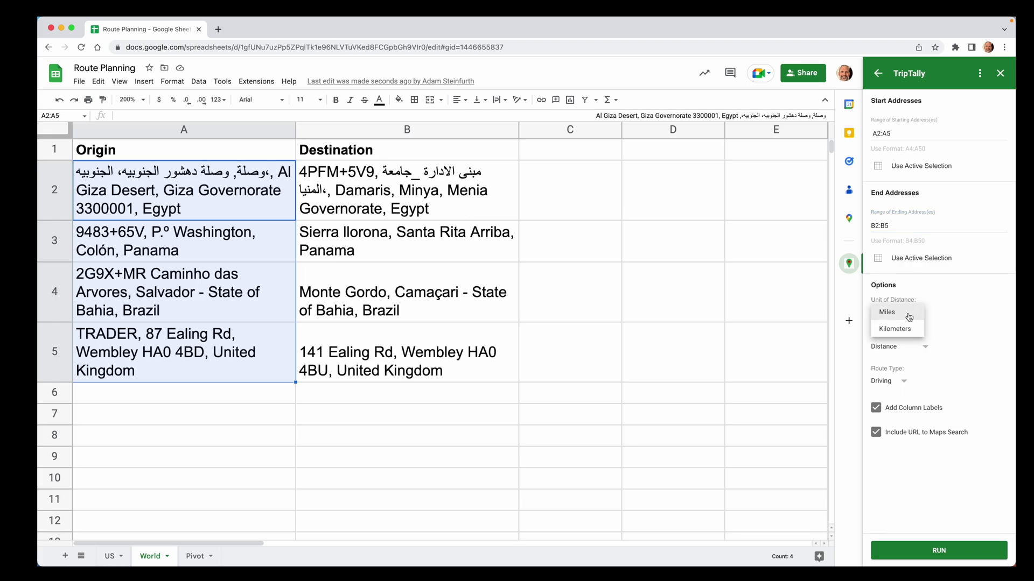
pyautogui.click(908, 327)
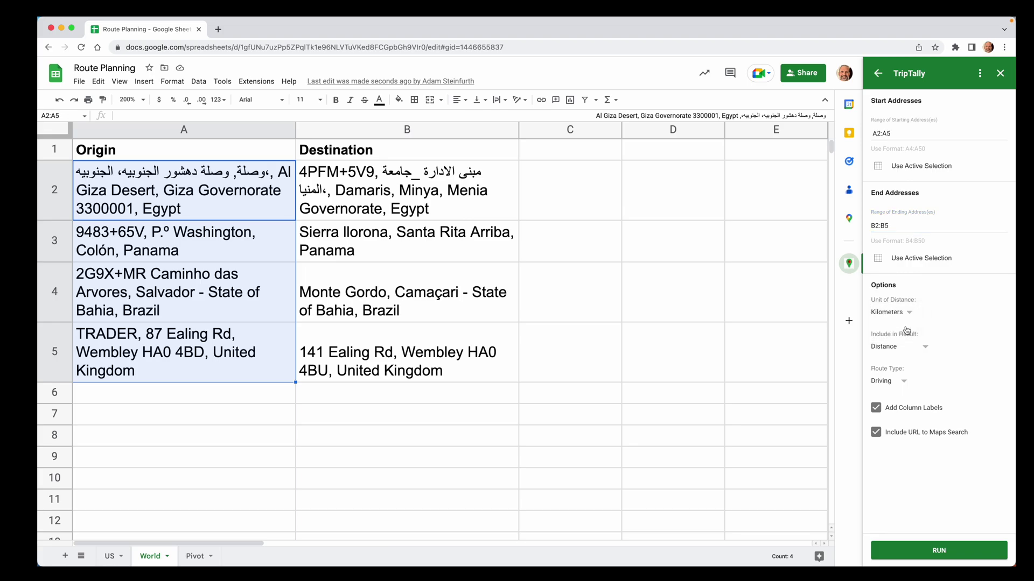
pyautogui.click(919, 348)
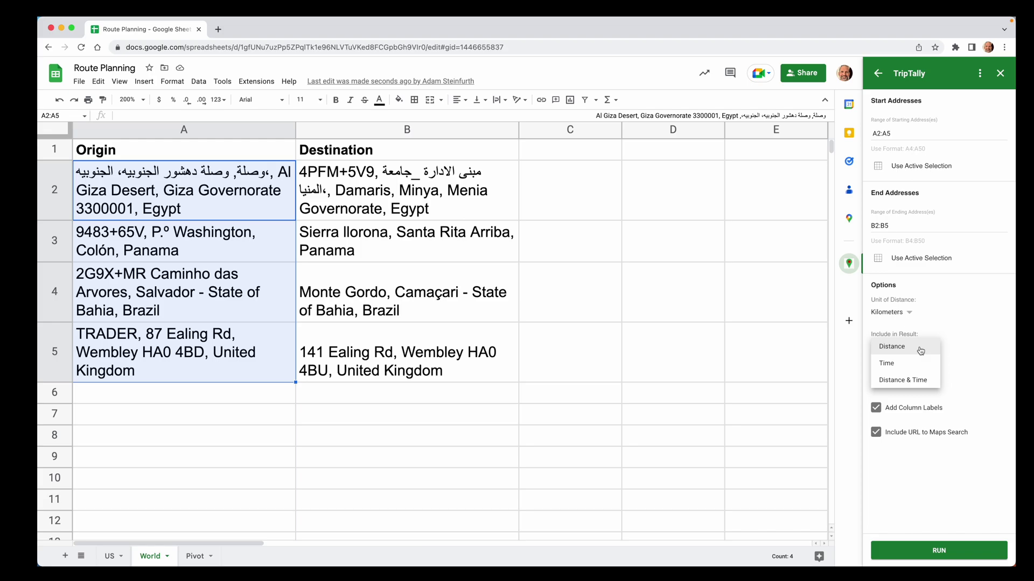
pyautogui.click(917, 380)
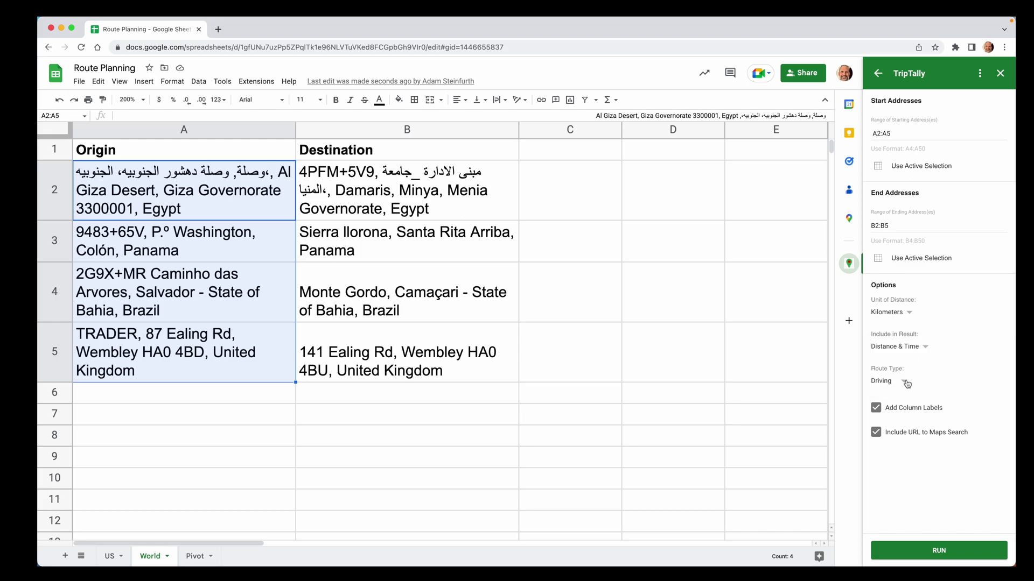
pyautogui.click(880, 436)
pyautogui.click(912, 549)
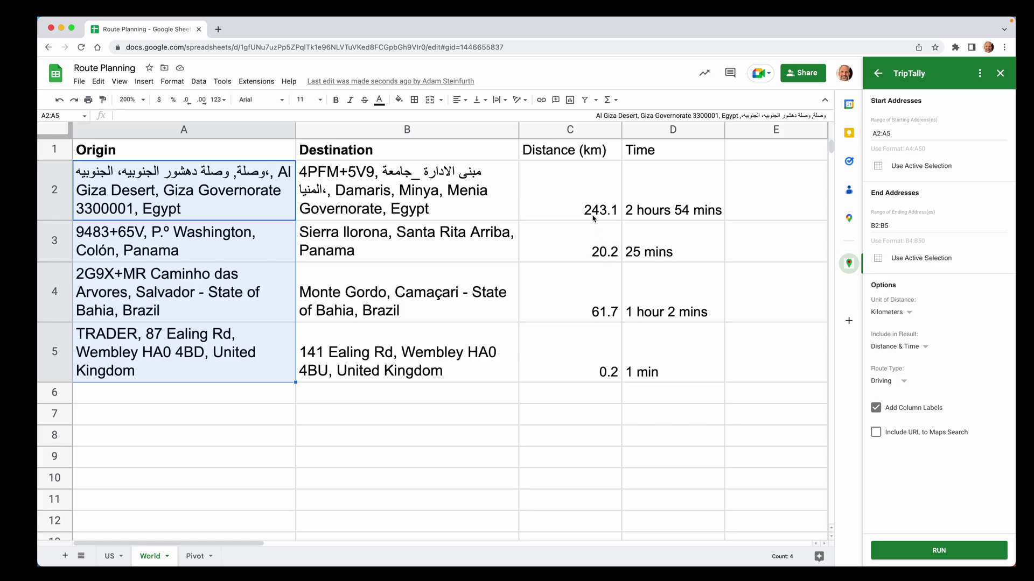
# Check the new Distance (km) and Time headers and the first distance value
pyautogui.click(607, 158)
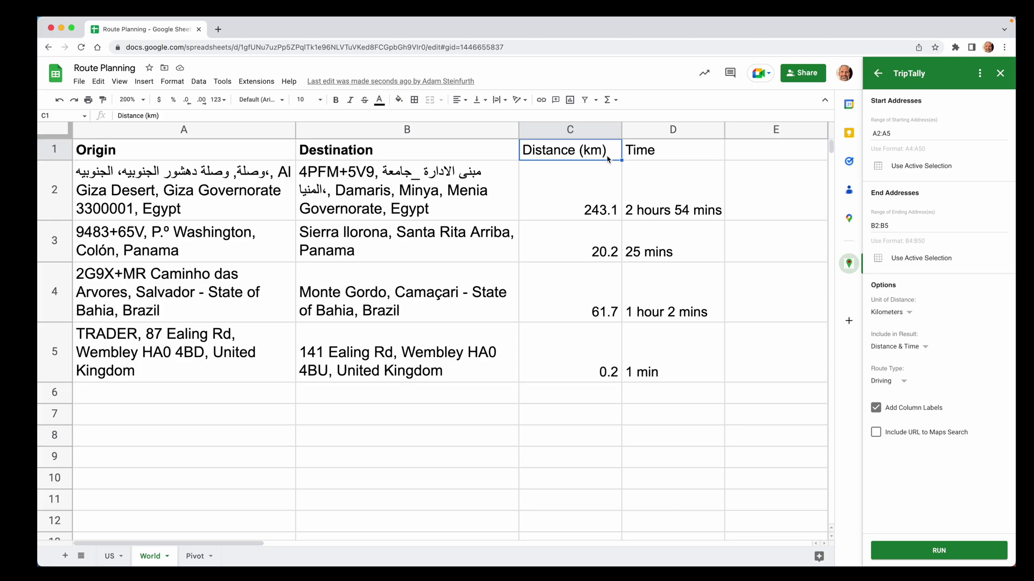
pyautogui.click(599, 189)
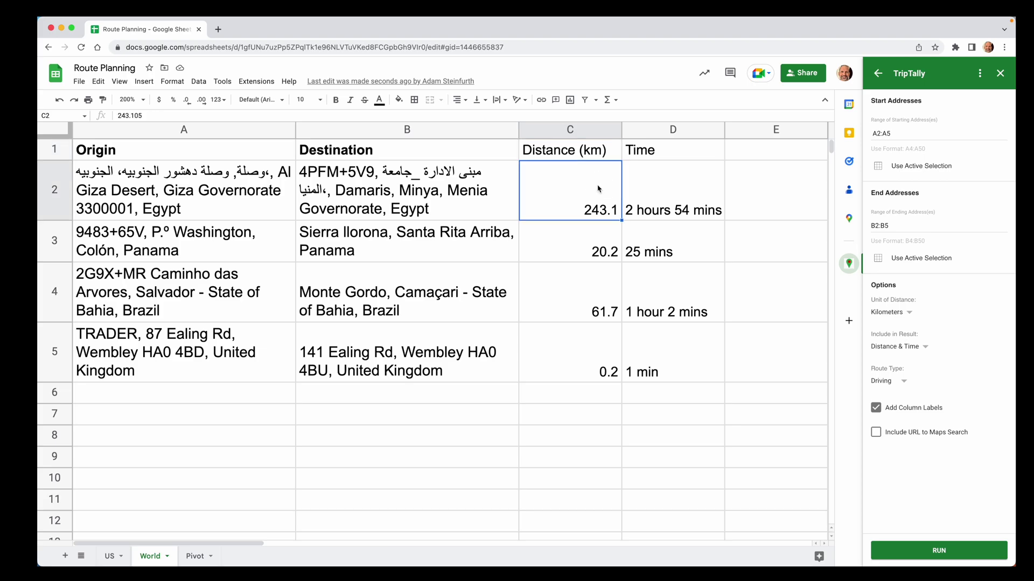
pyautogui.click(672, 160)
# On the Pivot sheet, auto-fit column C to its zip codes
pyautogui.hotkey('alt', 'Down')
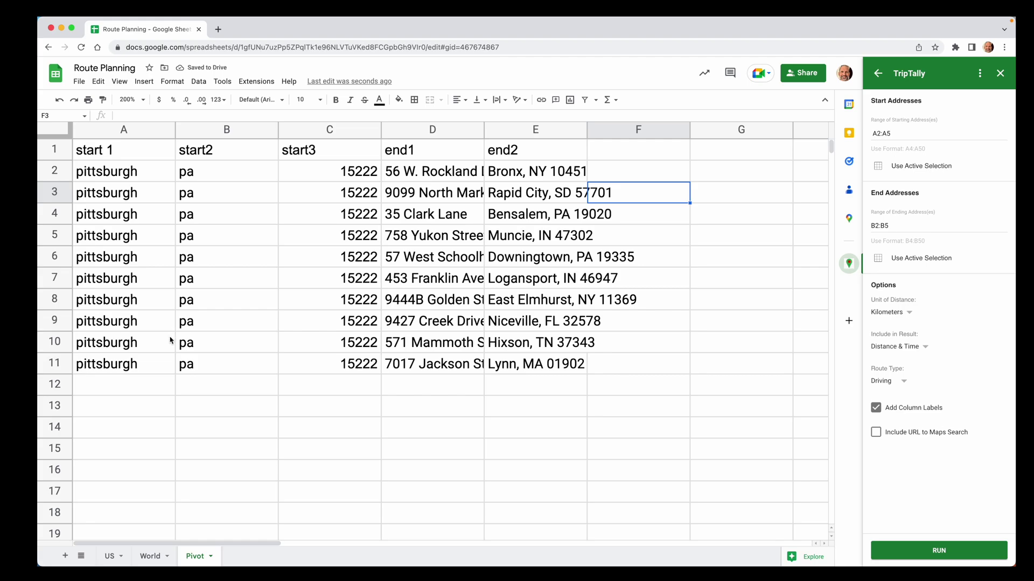
pyautogui.click(160, 179)
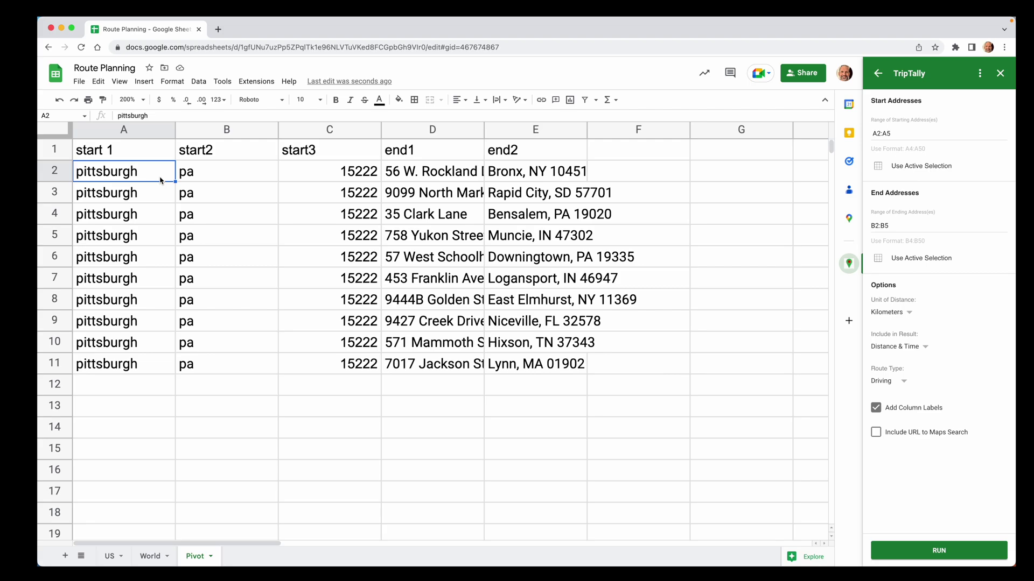
pyautogui.doubleClick(380, 131)
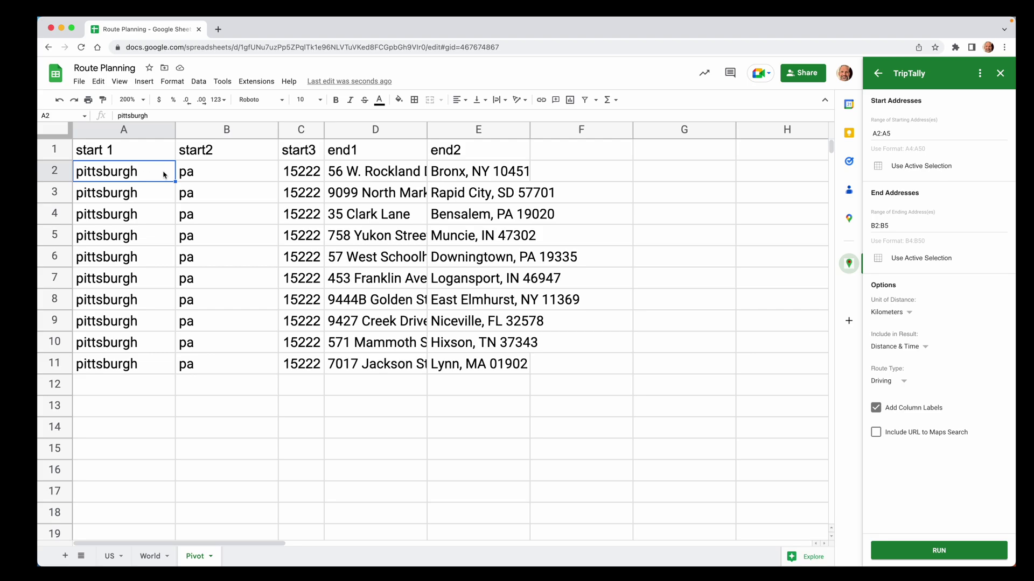
pyautogui.click(184, 174)
pyautogui.click(300, 175)
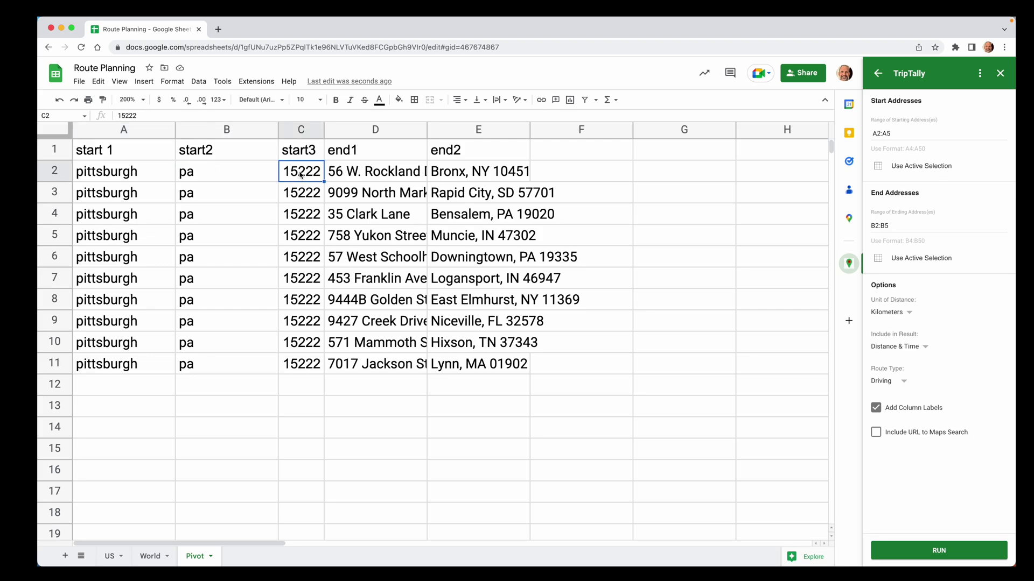
# Move 'Downingtown, PA 19335' from E6 to G6, then select D2:G11
pyautogui.click(385, 259)
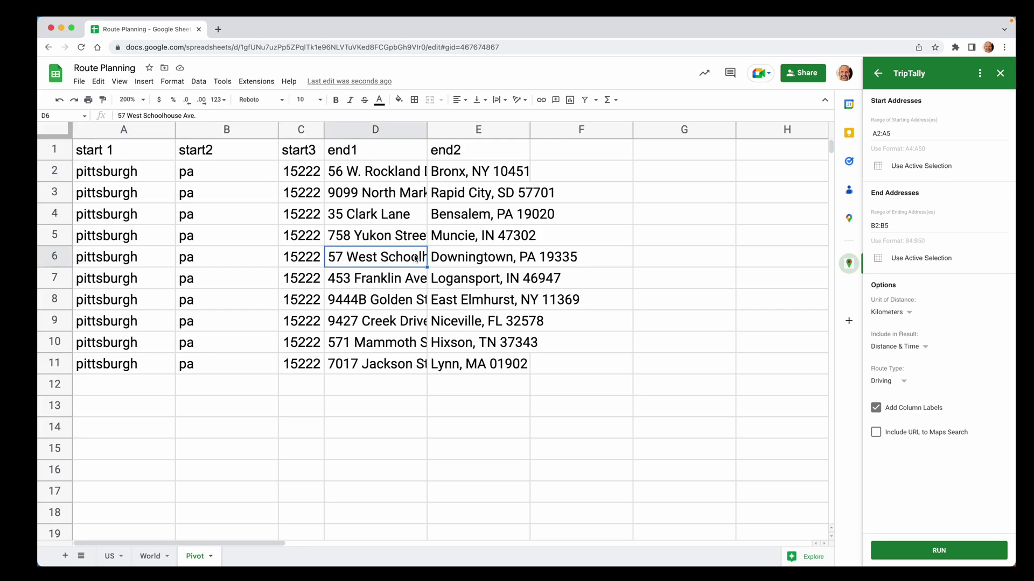
pyautogui.click(442, 259)
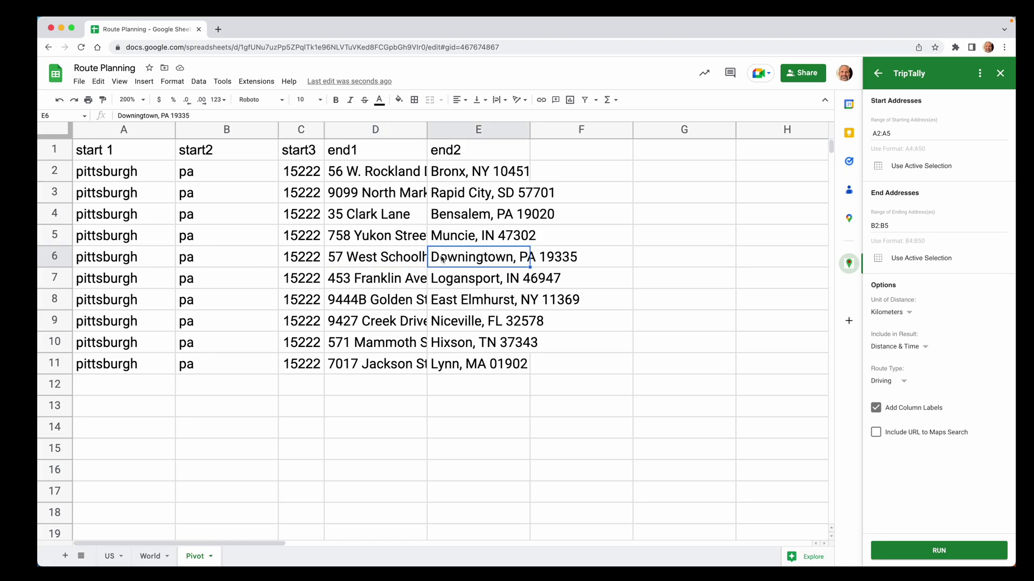
pyautogui.hotkey('ctrl', 'x')
pyautogui.press('Right')
pyautogui.press('Right')
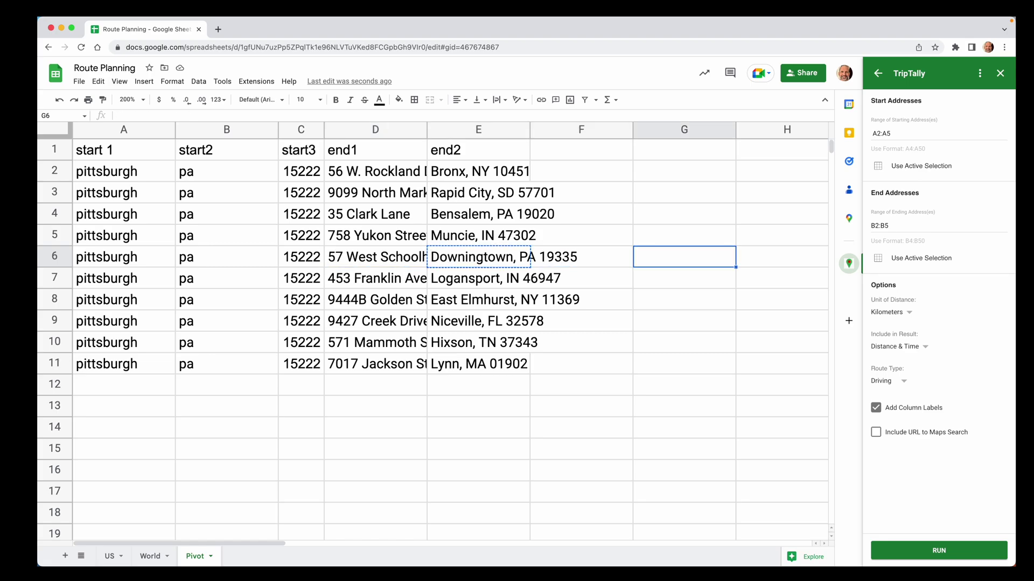
pyautogui.hotkey('ctrl', 'v')
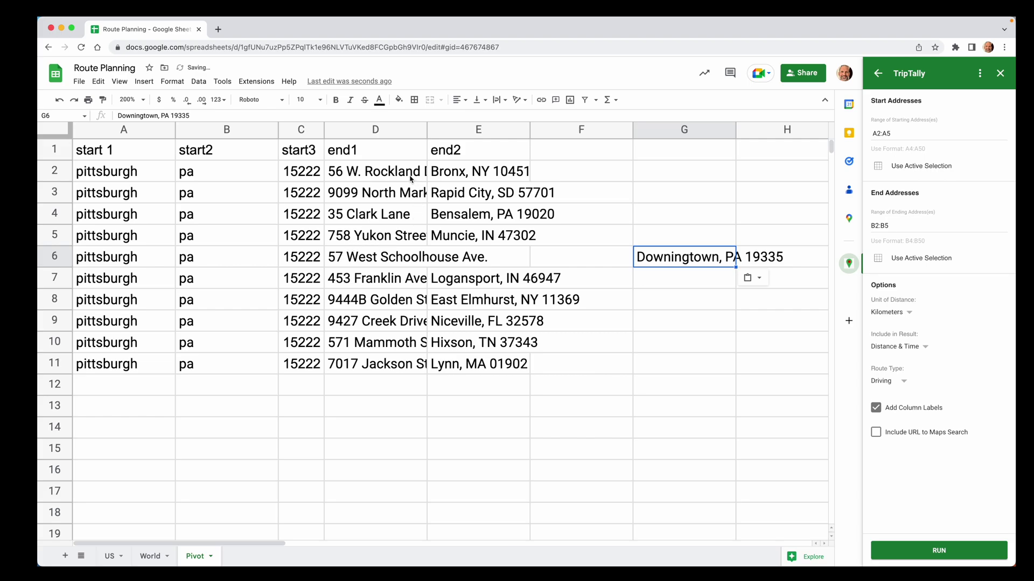
pyautogui.moveTo(410, 176); pyautogui.dragTo(672, 372)
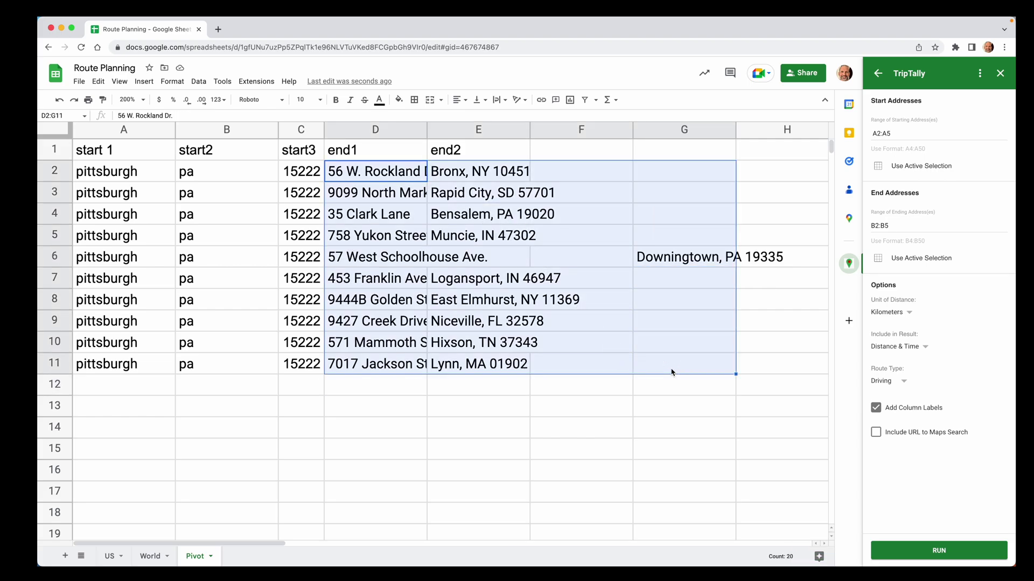
# Check the empty column H cells and the relocated Downingtown cell G6
pyautogui.click(759, 176)
pyautogui.click(759, 191)
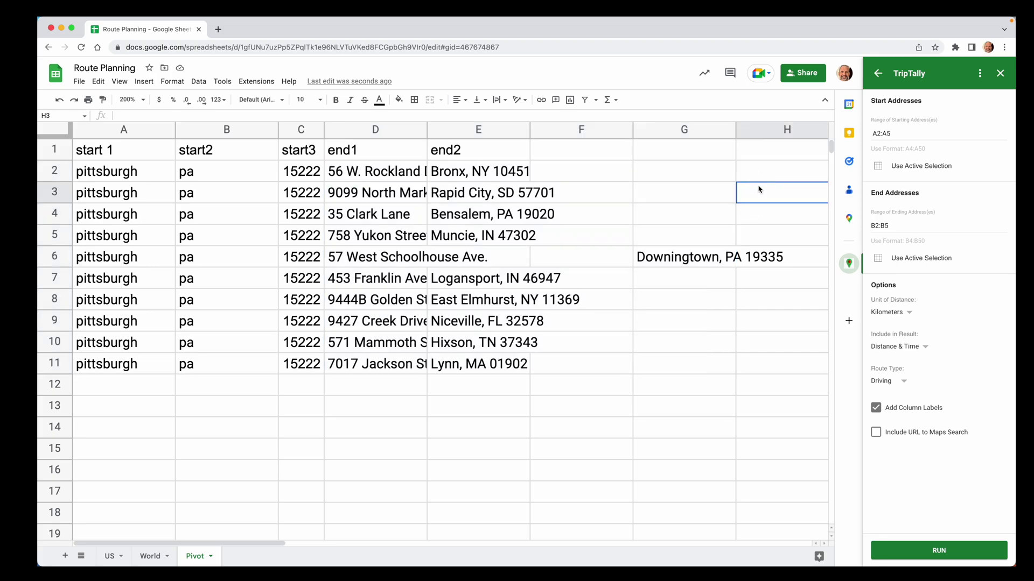
pyautogui.click(760, 216)
pyautogui.click(759, 232)
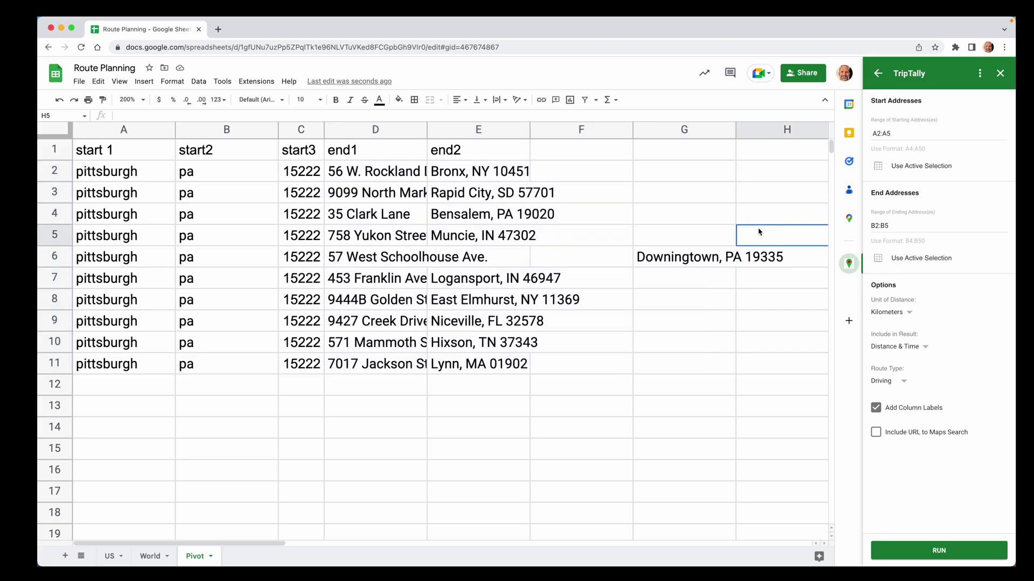
pyautogui.click(695, 253)
pyautogui.click(777, 170)
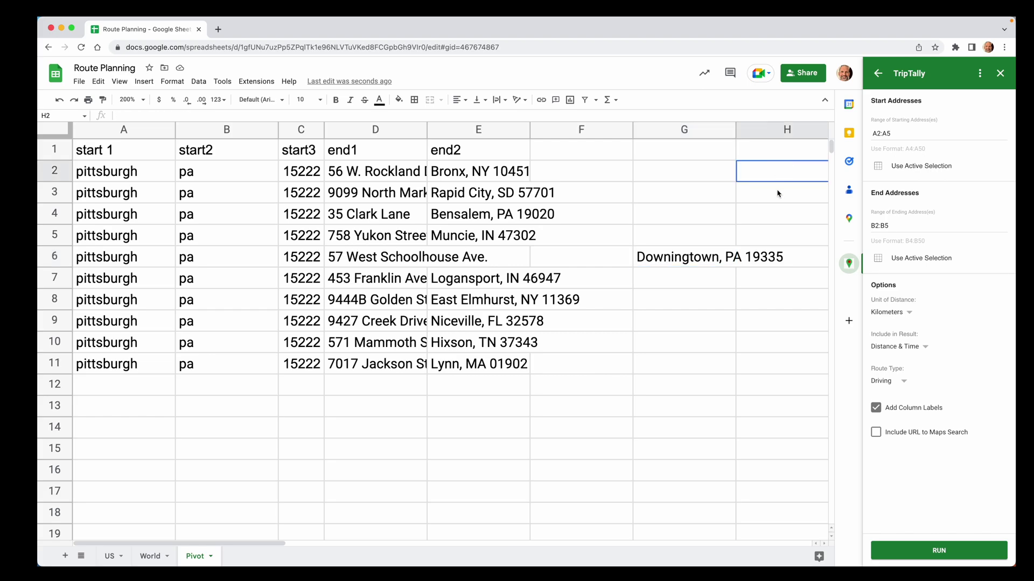
pyautogui.click(778, 191)
pyautogui.click(777, 218)
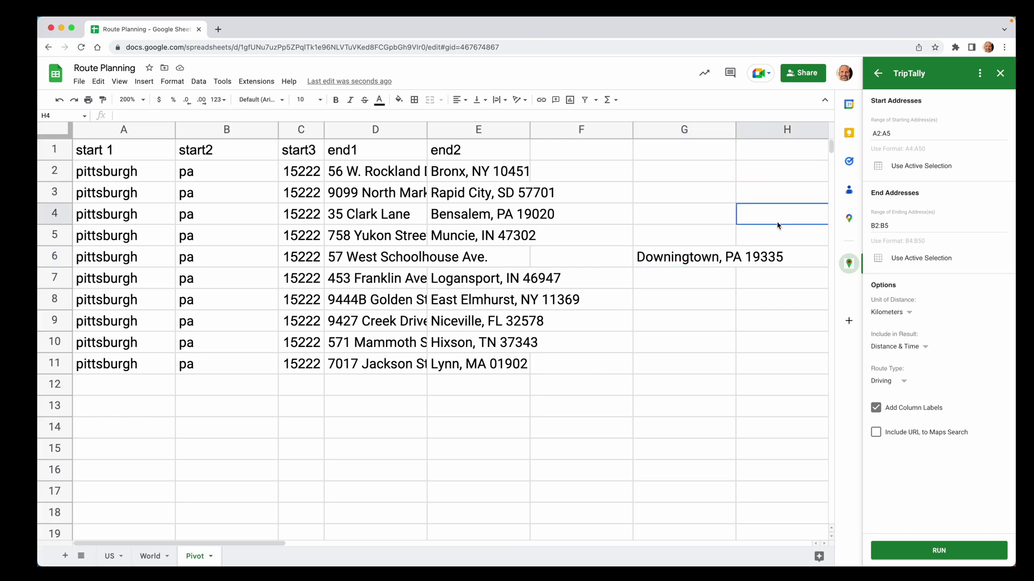
# Set TripTally to report distance only, in miles
pyautogui.click(909, 315)
pyautogui.click(907, 301)
pyautogui.click(915, 347)
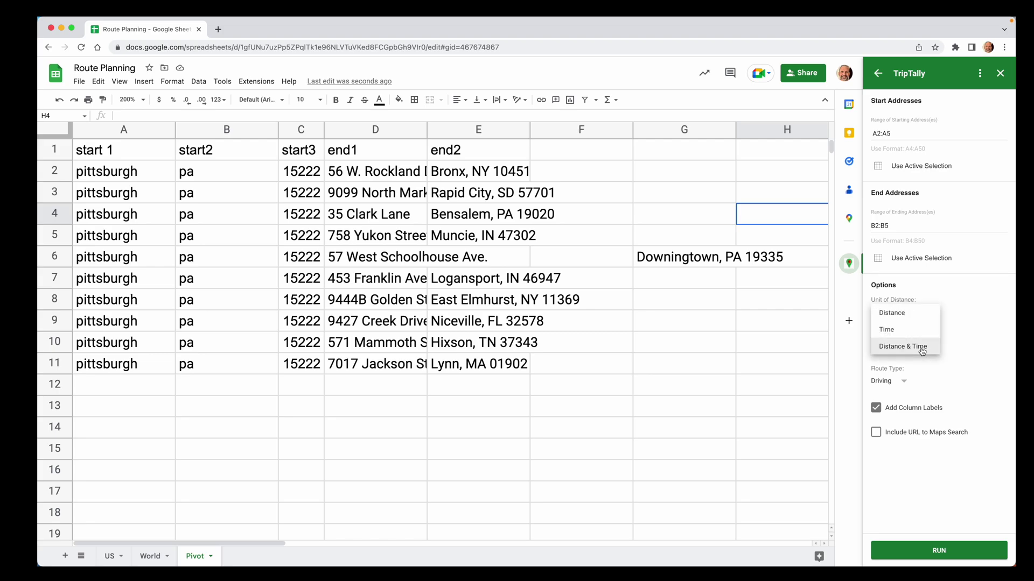
pyautogui.click(910, 313)
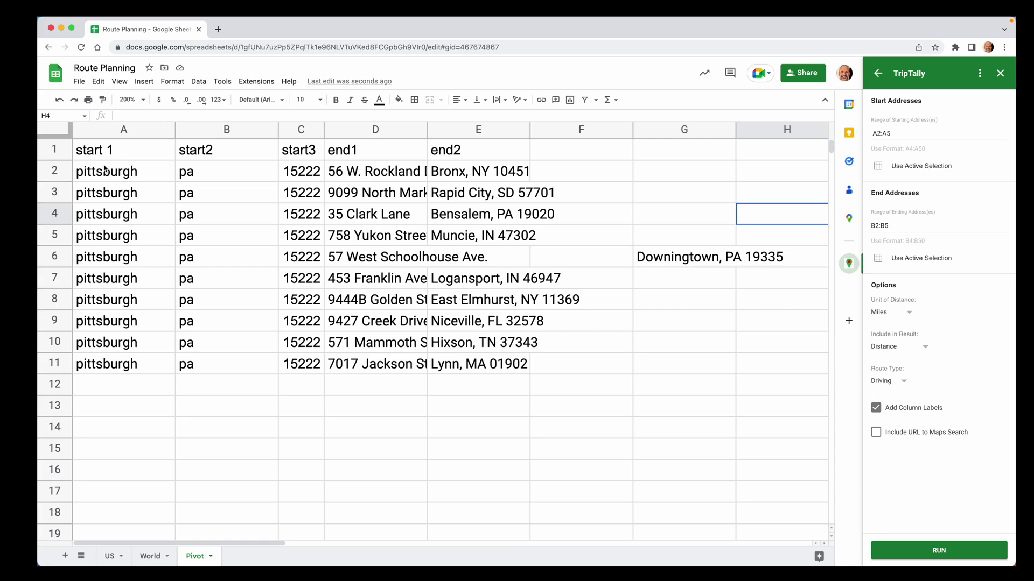
# Set the starting addresses to A2:C11 and the ending addresses to D2:G11
pyautogui.moveTo(105, 169); pyautogui.dragTo(283, 364)
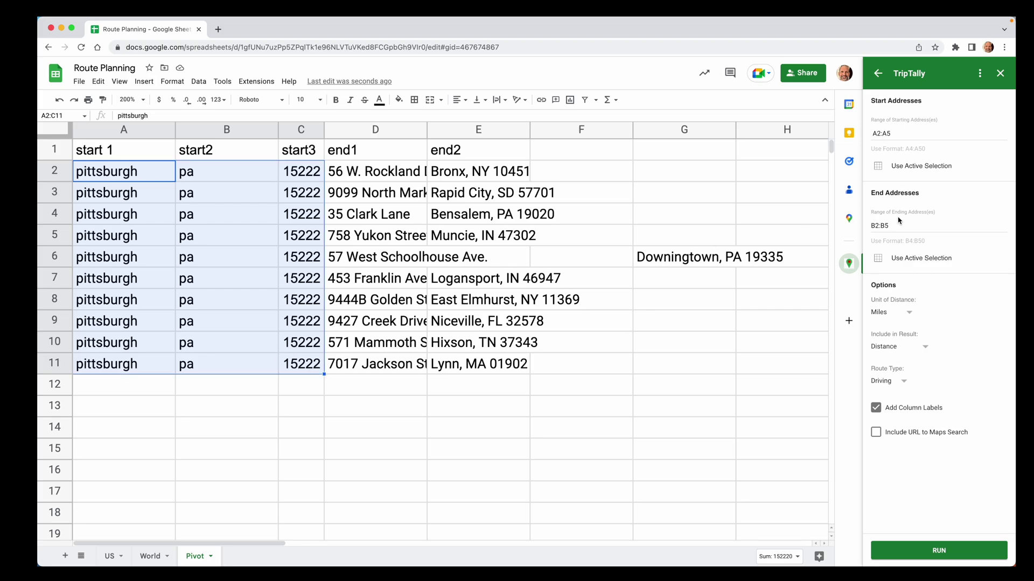
pyautogui.click(921, 168)
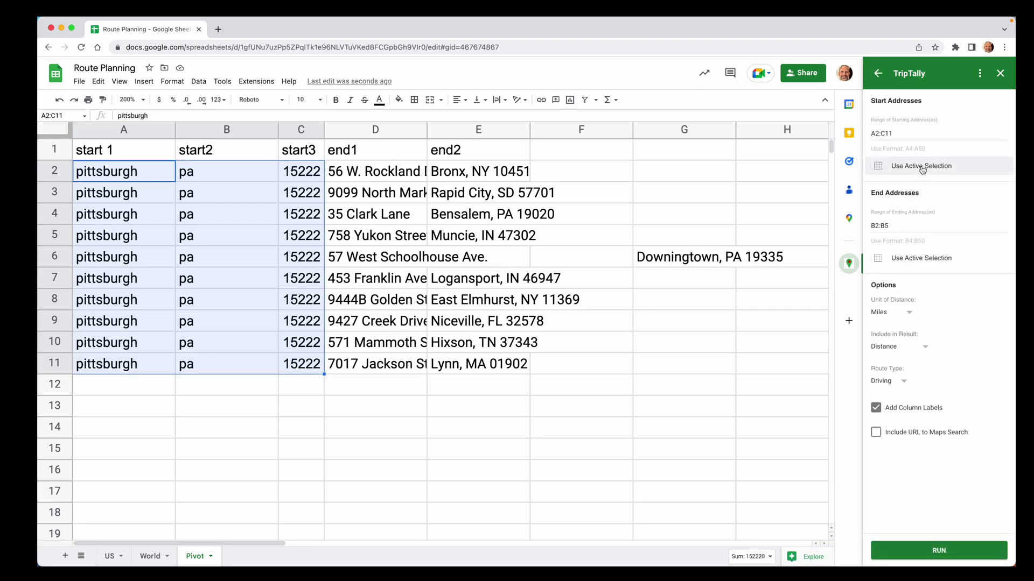
pyautogui.moveTo(370, 171); pyautogui.dragTo(668, 357)
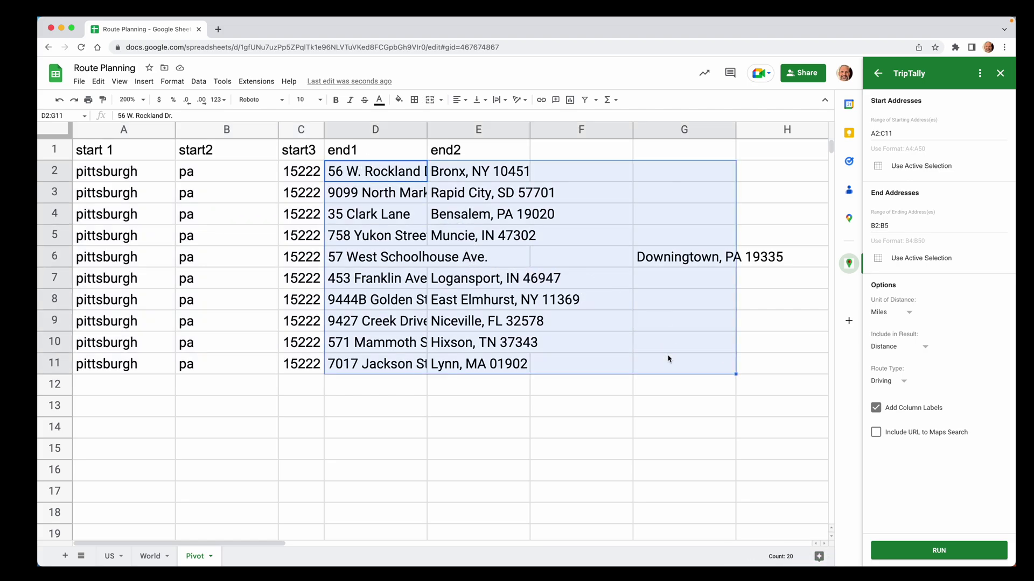
pyautogui.click(901, 259)
# Run TripTally for all ten routes and check the total of distances H2:H11
pyautogui.click(929, 552)
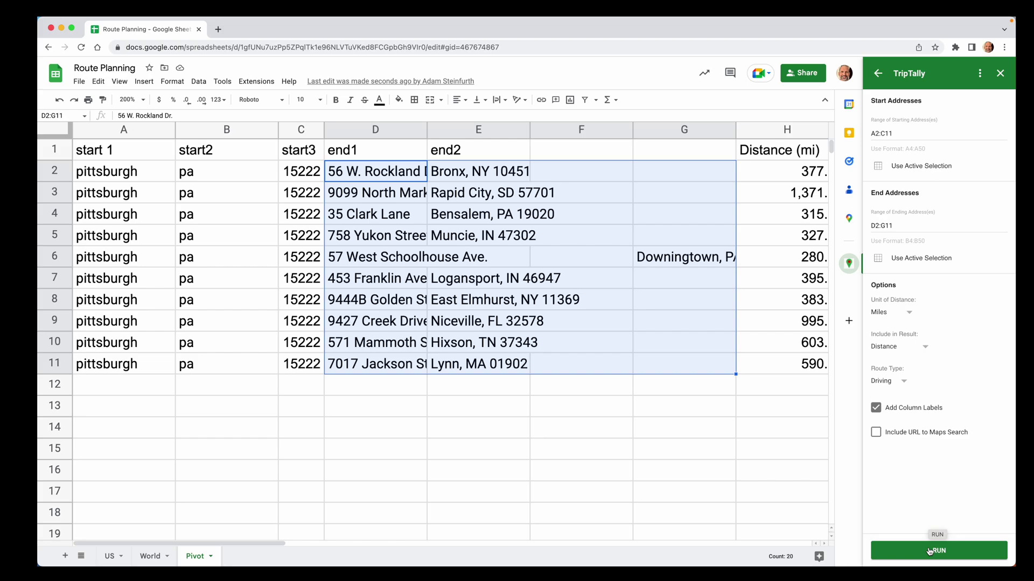
pyautogui.hscroll(5, 635, 330)
pyautogui.click(551, 156)
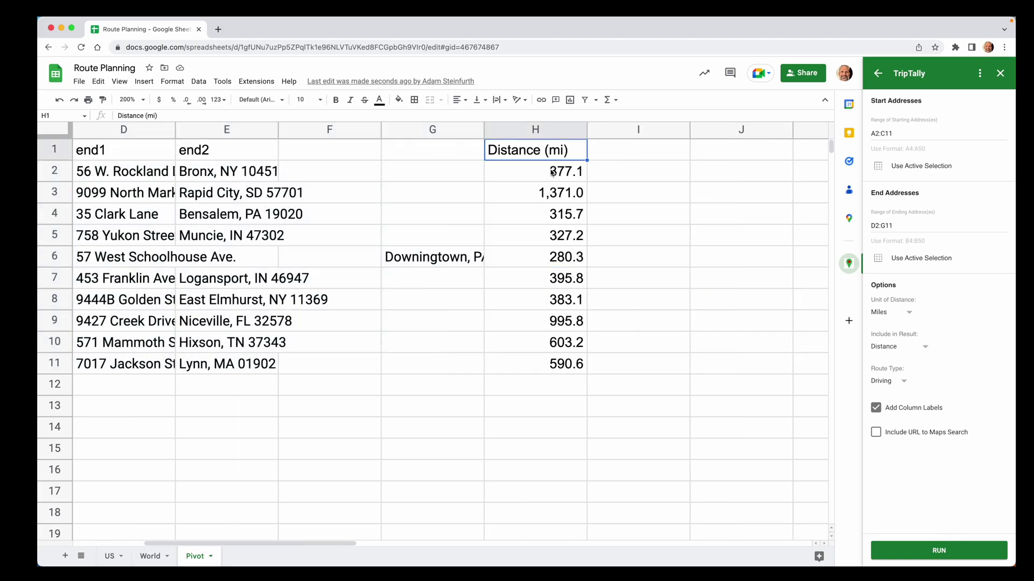
pyautogui.moveTo(552, 171); pyautogui.dragTo(570, 366)
pyautogui.click(568, 365)
pyautogui.moveTo(554, 173); pyautogui.dragTo(554, 363)
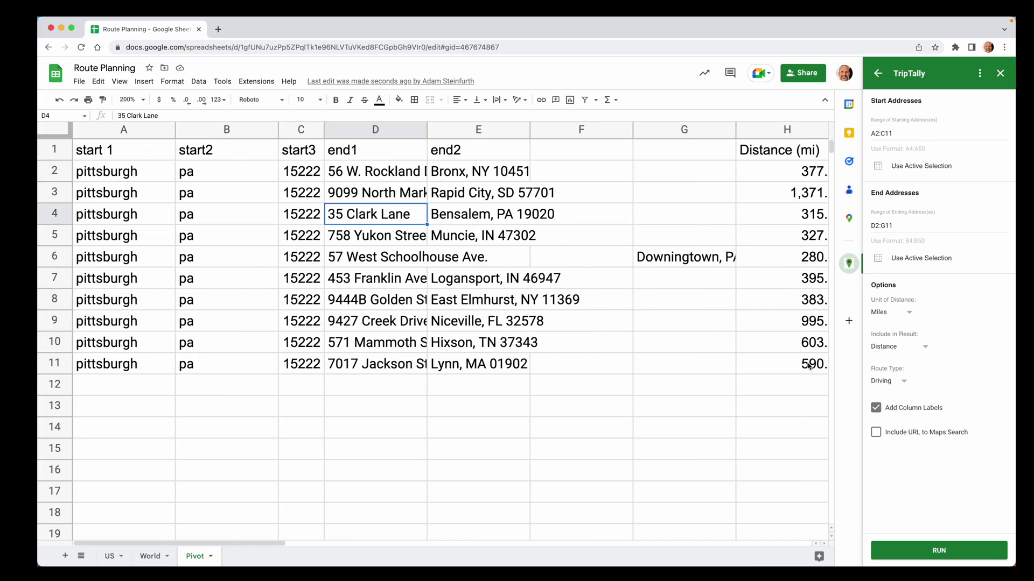
pyautogui.moveTo(808, 367); pyautogui.dragTo(172, 146)
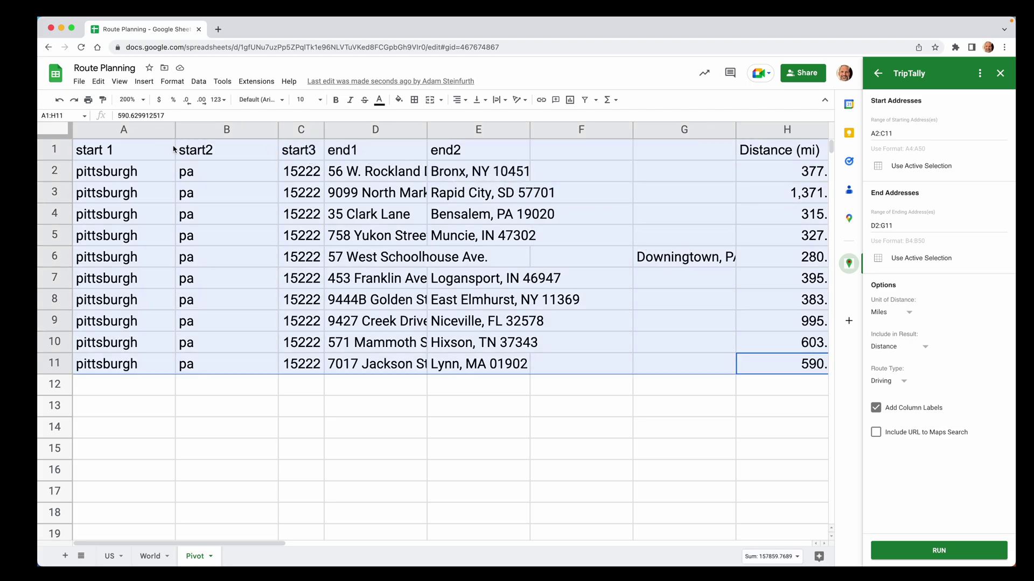
# Create a pivot table from A1:H11 placed at A13 on the same sheet
pyautogui.click(199, 81)
pyautogui.moveTo(141, 84)
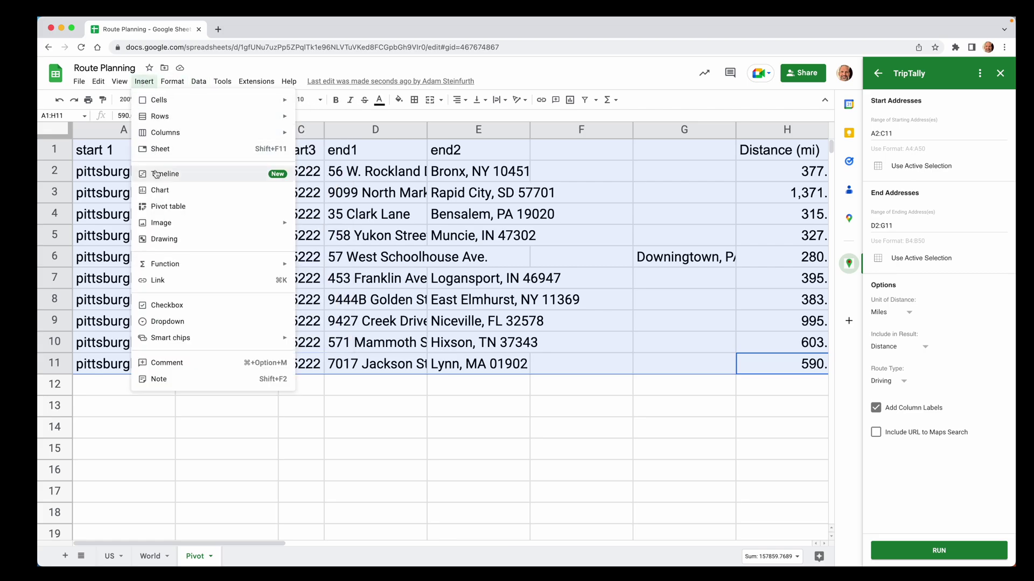
pyautogui.click(194, 206)
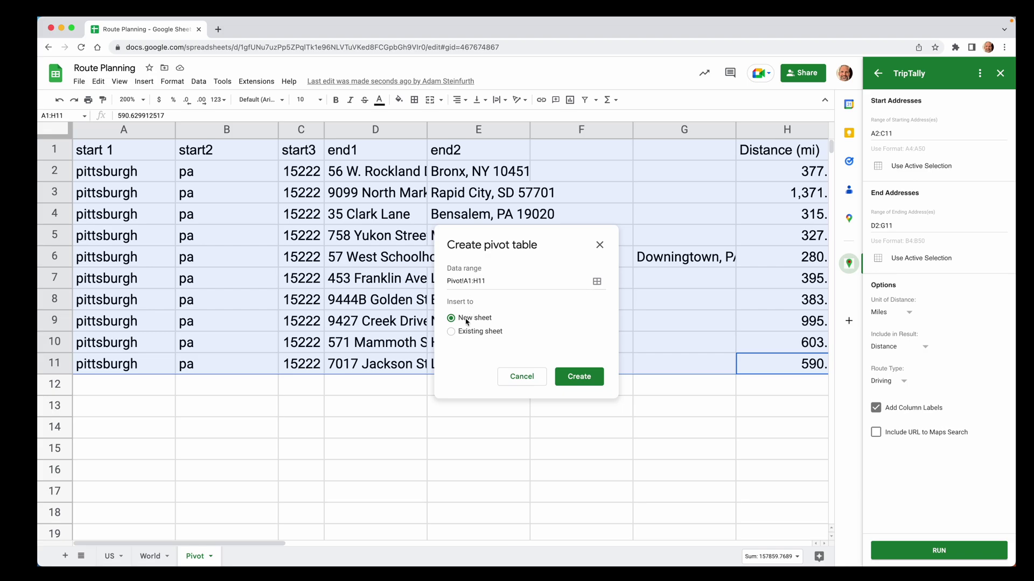
pyautogui.click(451, 331)
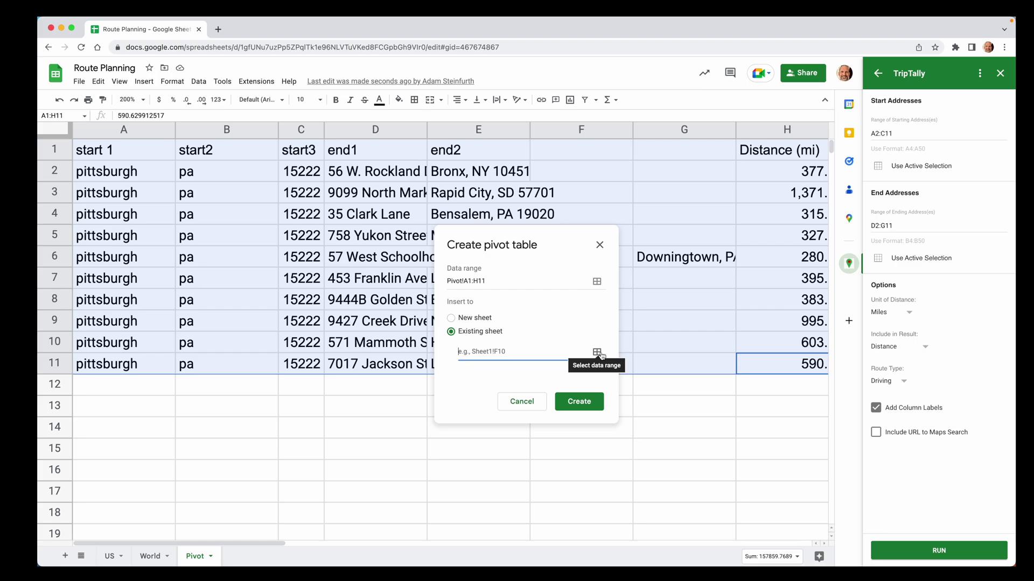
pyautogui.write('A13')
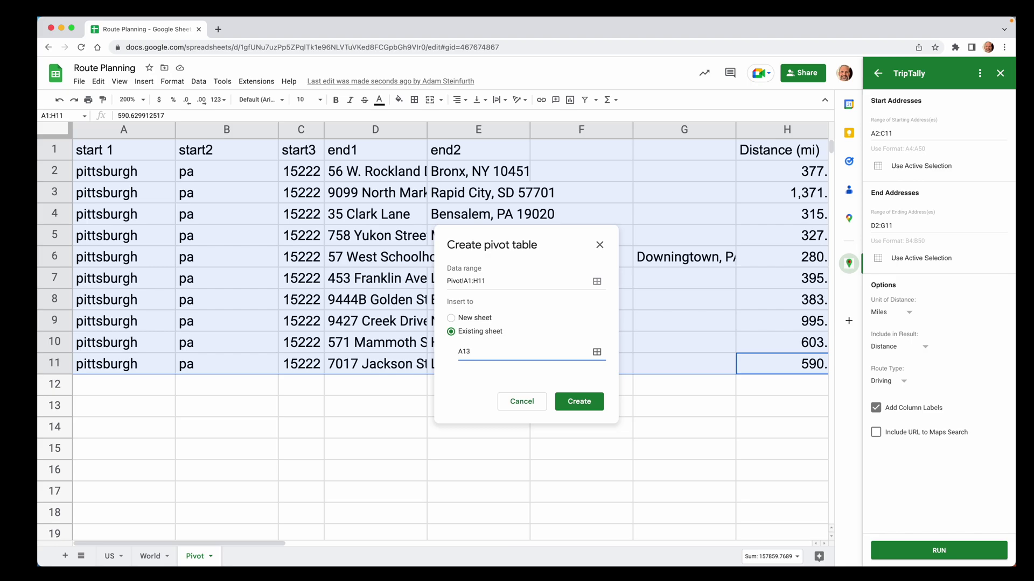
pyautogui.click(570, 402)
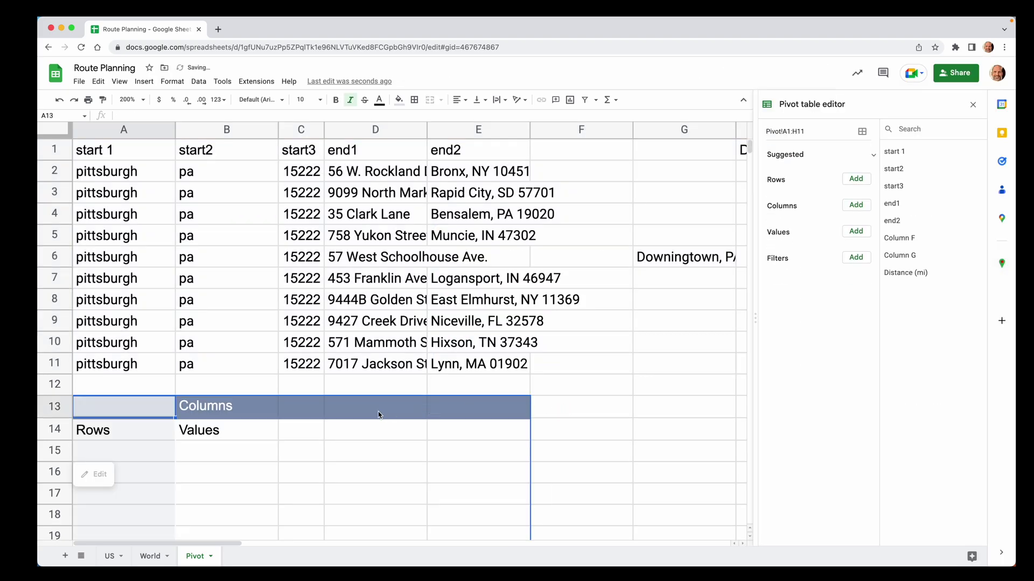
# Add start 1 as counted values and Distance (mi) as the pivot rows
pyautogui.scroll(-3, 378, 412)
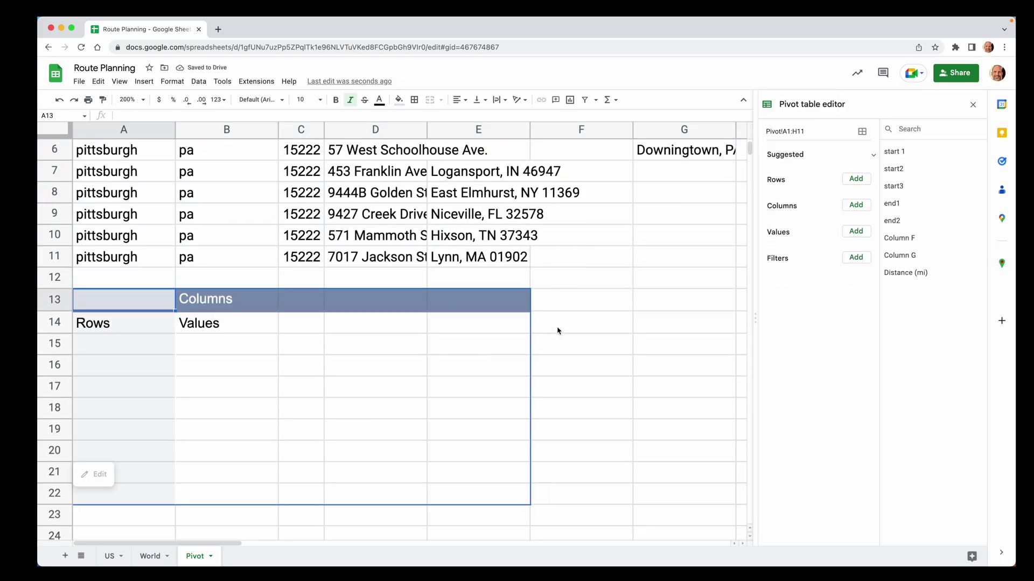
pyautogui.scroll(-1, 746, 286)
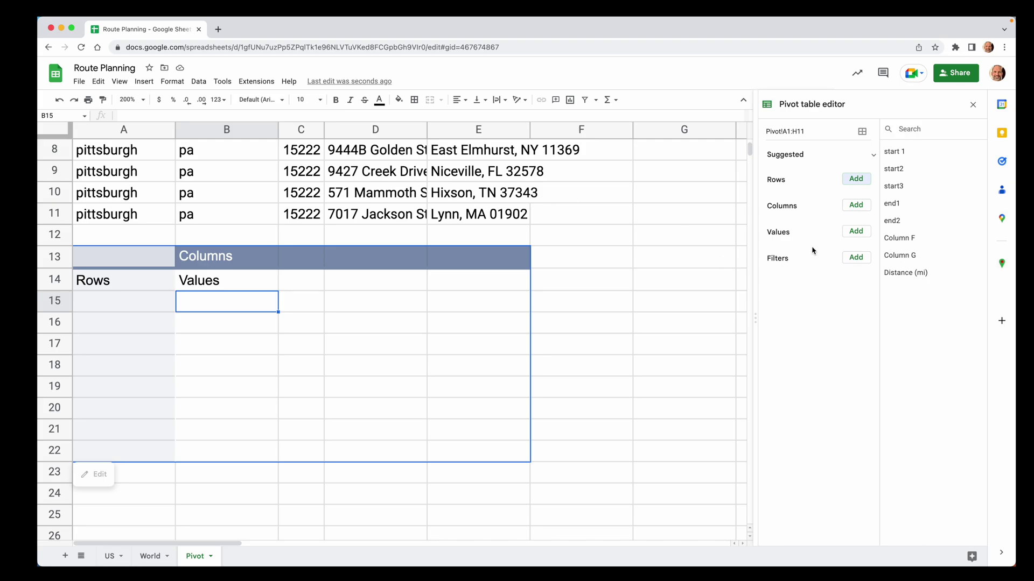
pyautogui.click(857, 234)
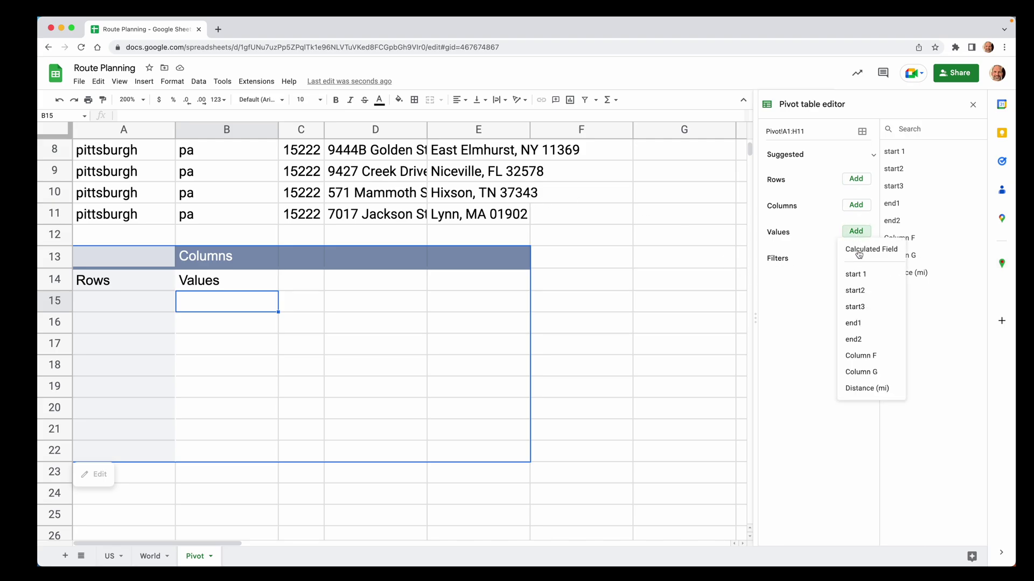
pyautogui.click(860, 276)
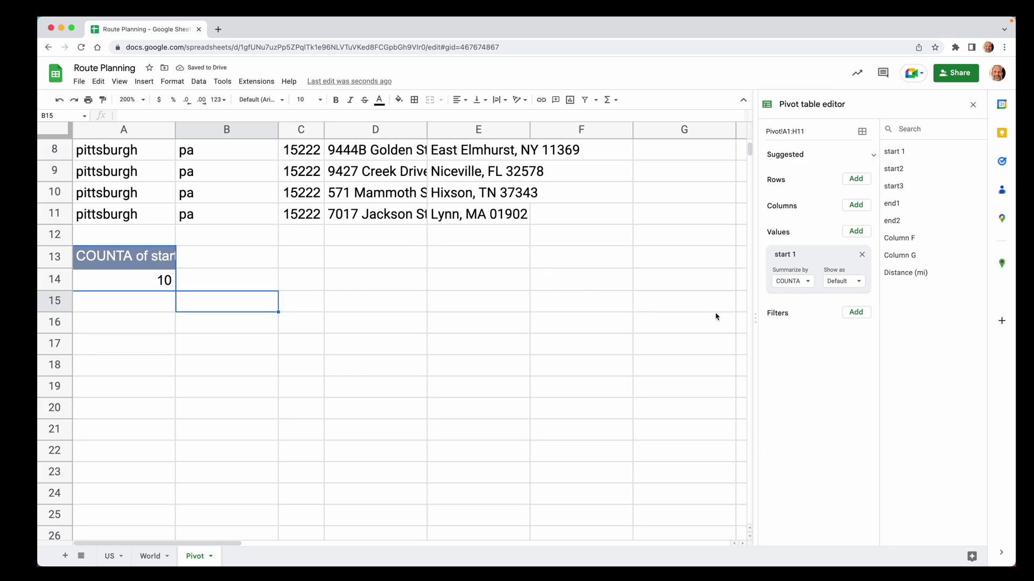
pyautogui.click(867, 181)
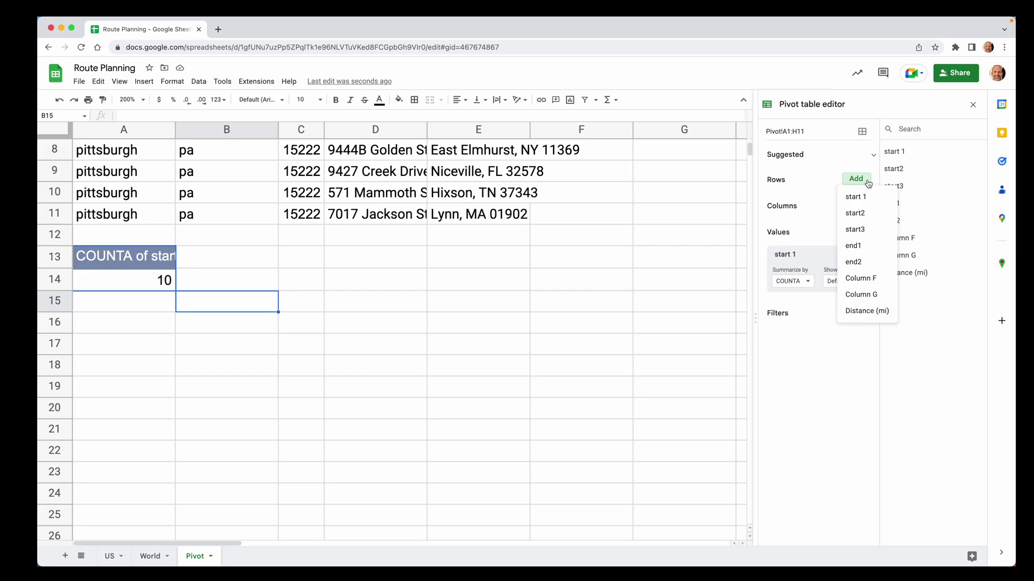
pyautogui.click(865, 311)
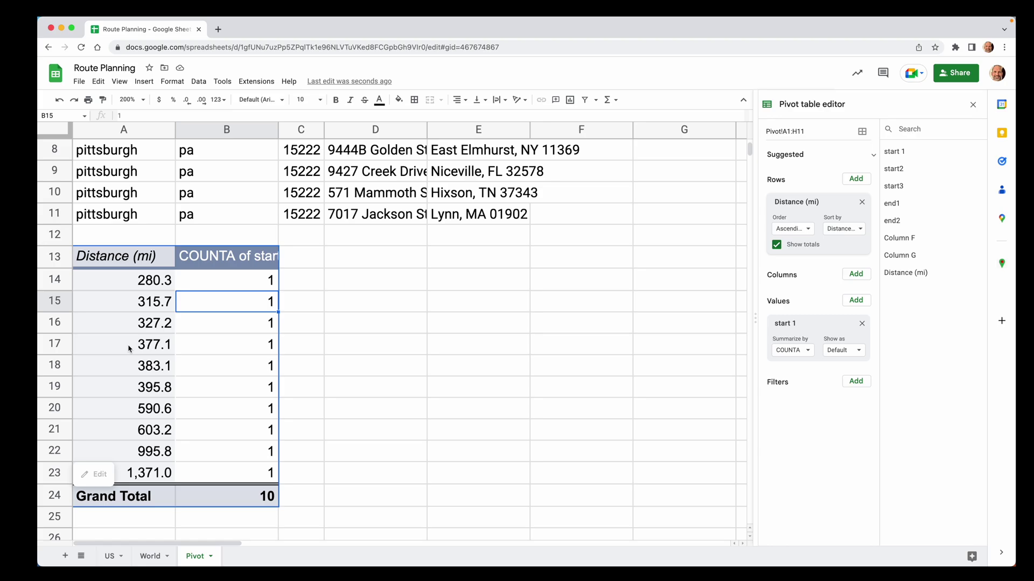
# Add a pivot group rule: minimum 280, maximum 1400, 300-mile intervals
pyautogui.rightClick(129, 349)
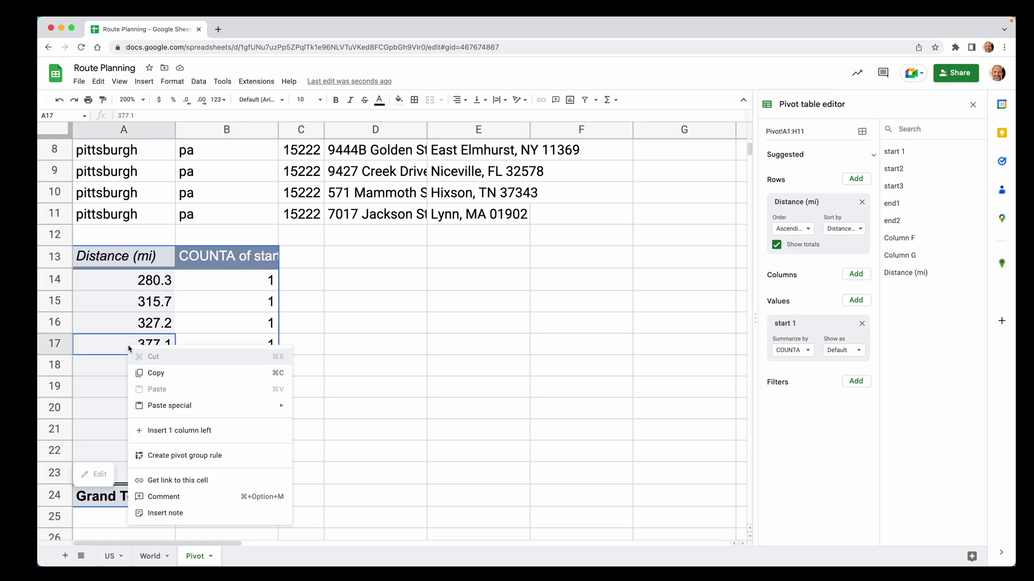
pyautogui.click(179, 453)
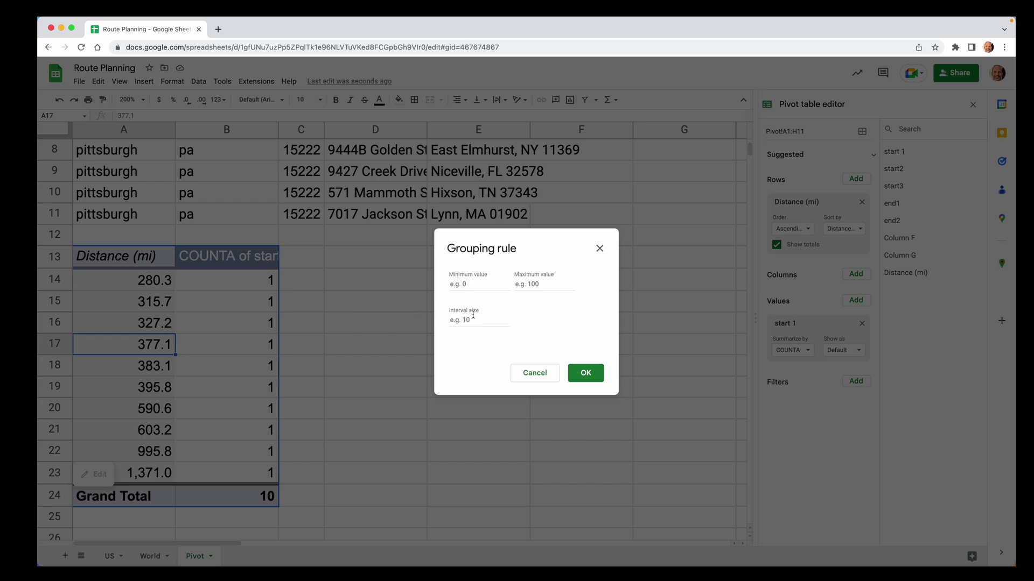
pyautogui.click(487, 281)
pyautogui.click(529, 283)
pyautogui.write('13')
pyautogui.click(483, 318)
pyautogui.write('300')
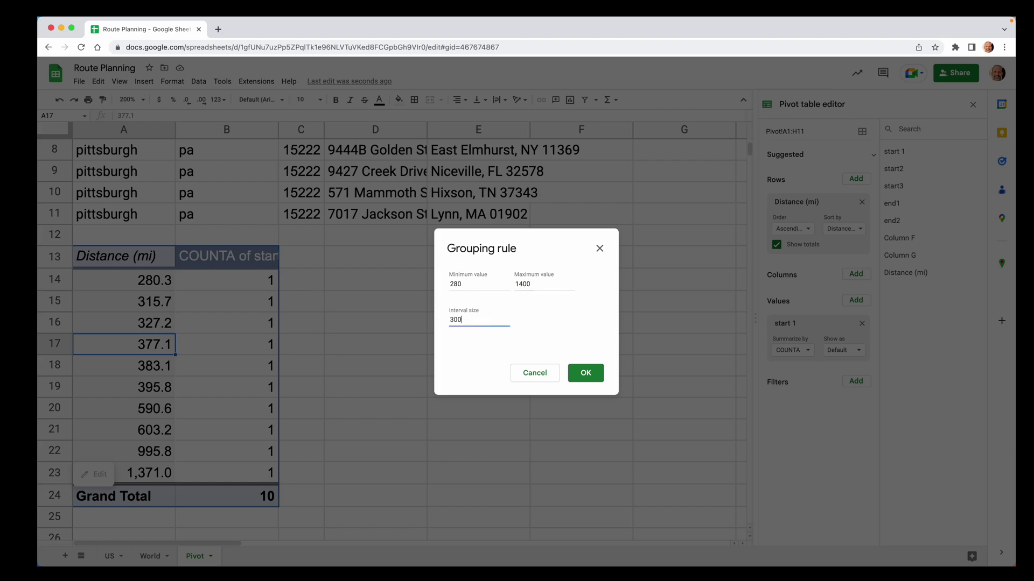
pyautogui.click(593, 375)
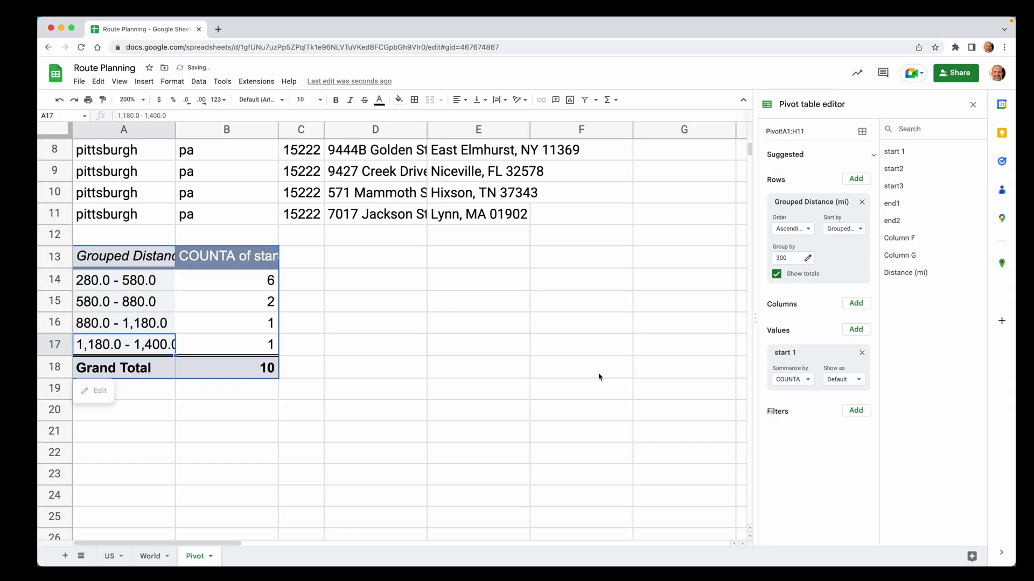
# Check the route counts for each of the four distance bands in B14–B17
pyautogui.click(198, 287)
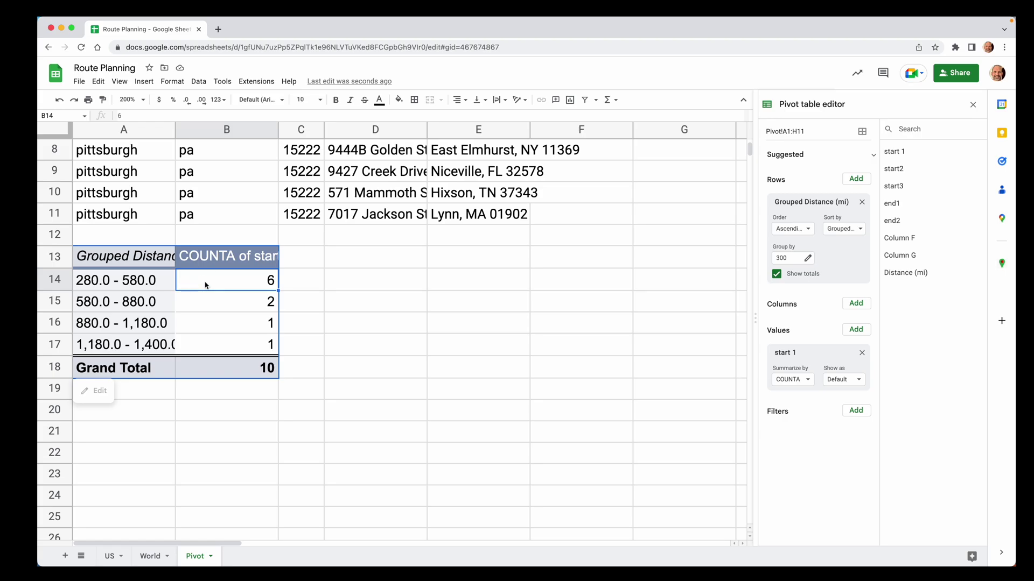
pyautogui.click(225, 306)
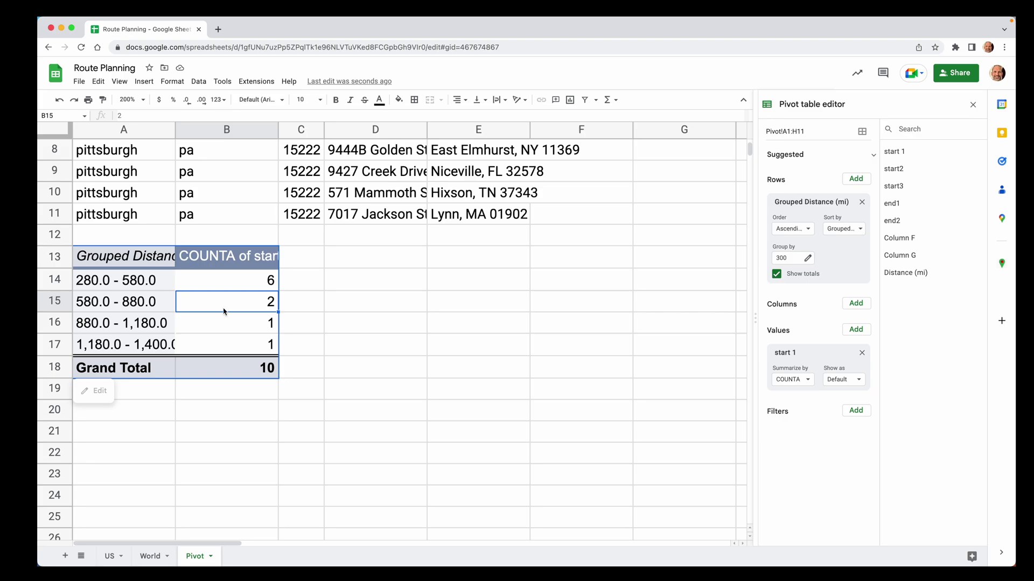
pyautogui.click(225, 324)
pyautogui.click(225, 343)
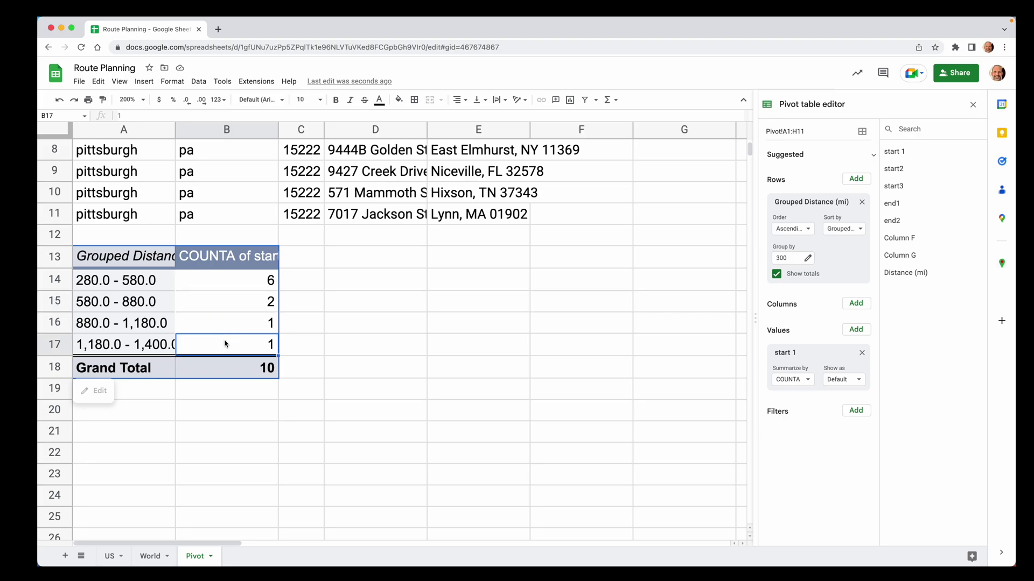
# Select the source data range A1:H11
pyautogui.click(481, 220)
pyautogui.scroll(2, 481, 222)
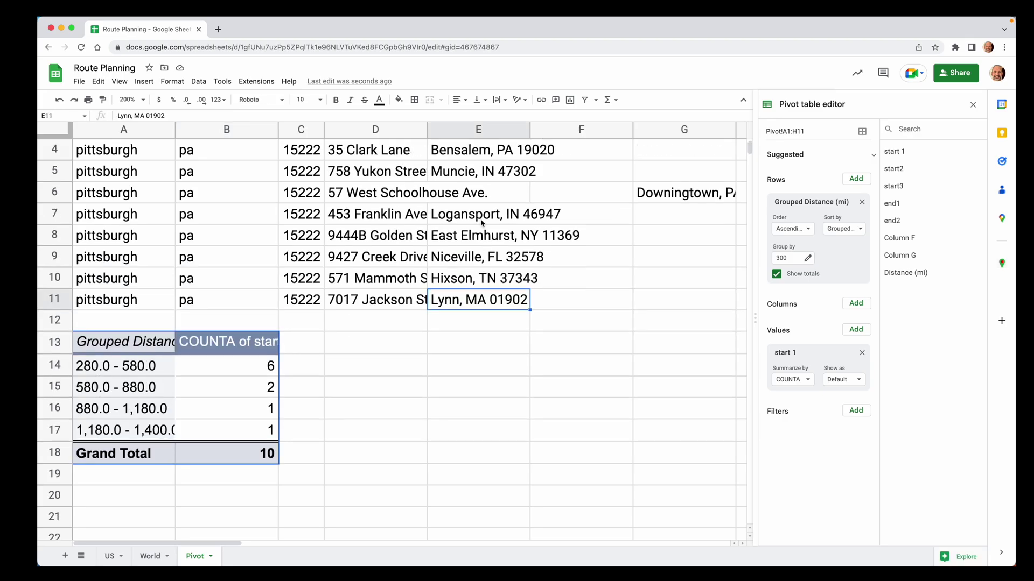
pyautogui.scroll(2, 482, 222)
pyautogui.click(156, 149)
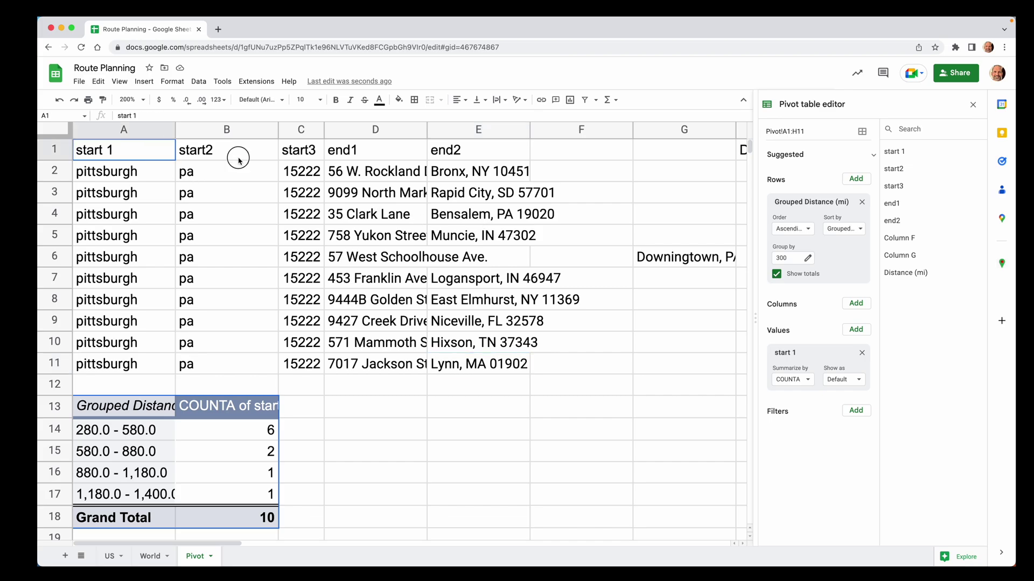
pyautogui.moveTo(167, 156); pyautogui.dragTo(738, 370)
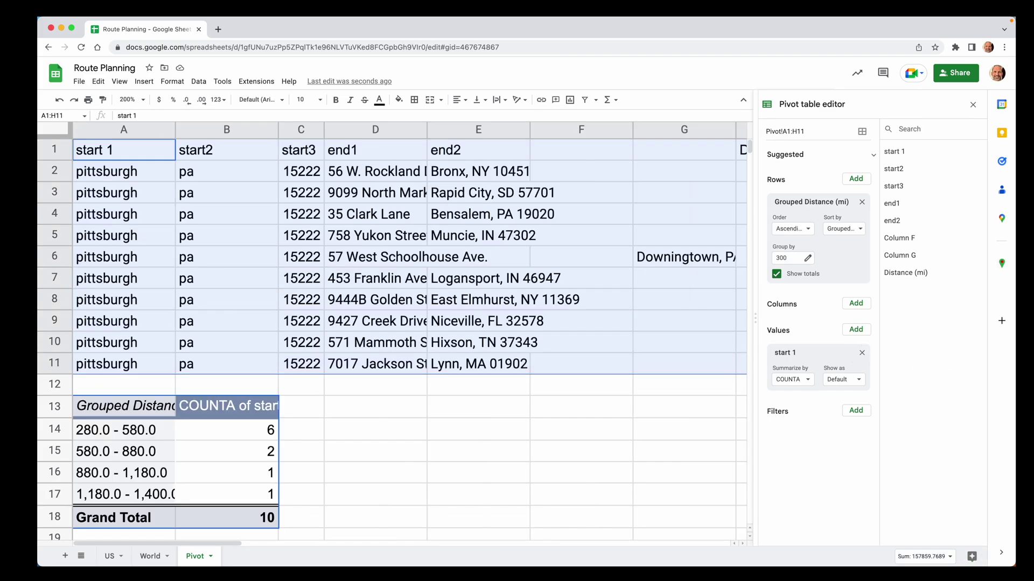
# Close the pivot table editor and bring up Explore's suggested charts for the data
pyautogui.click(975, 106)
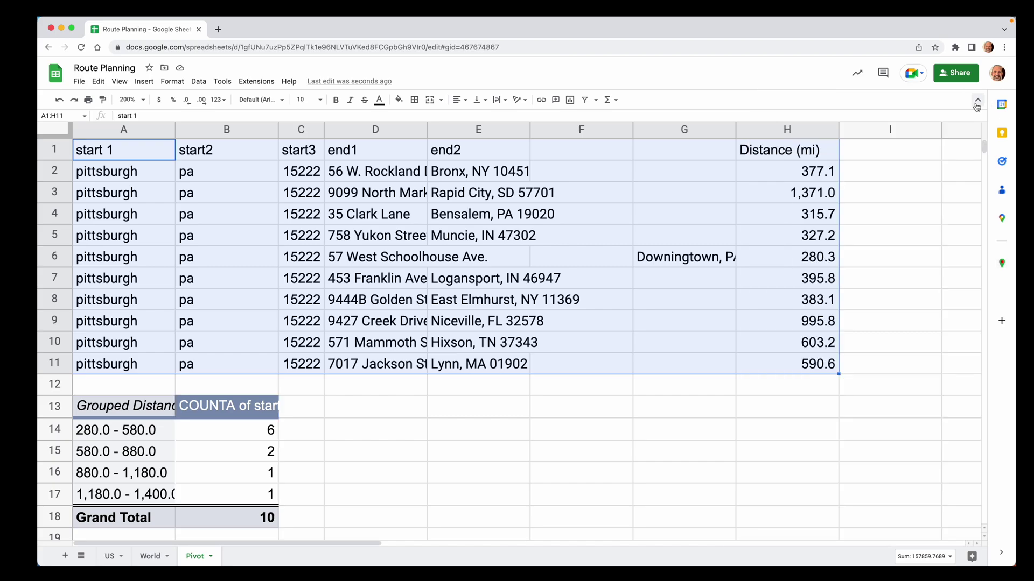
pyautogui.scroll(-5, 528, 410)
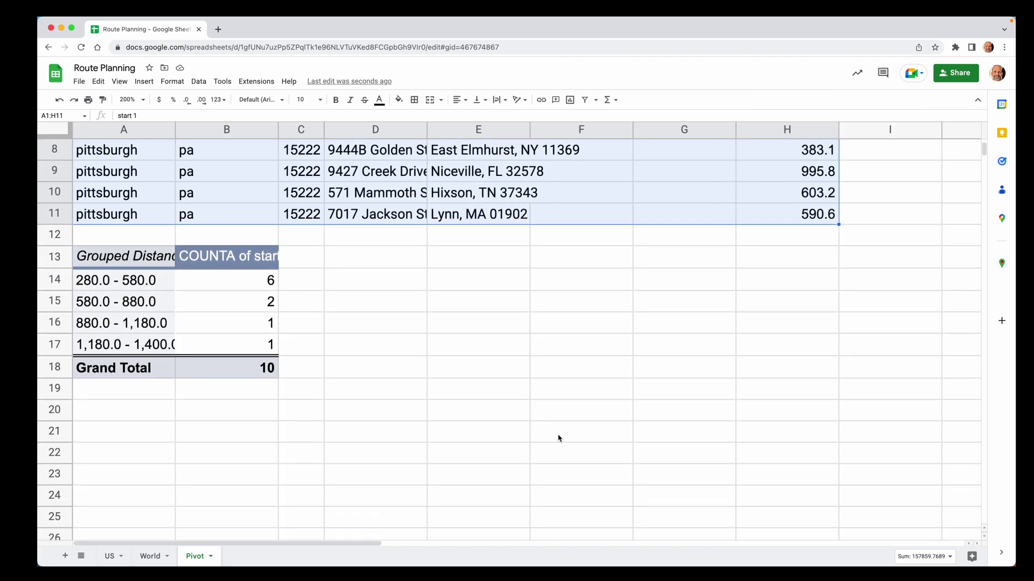
pyautogui.click(963, 560)
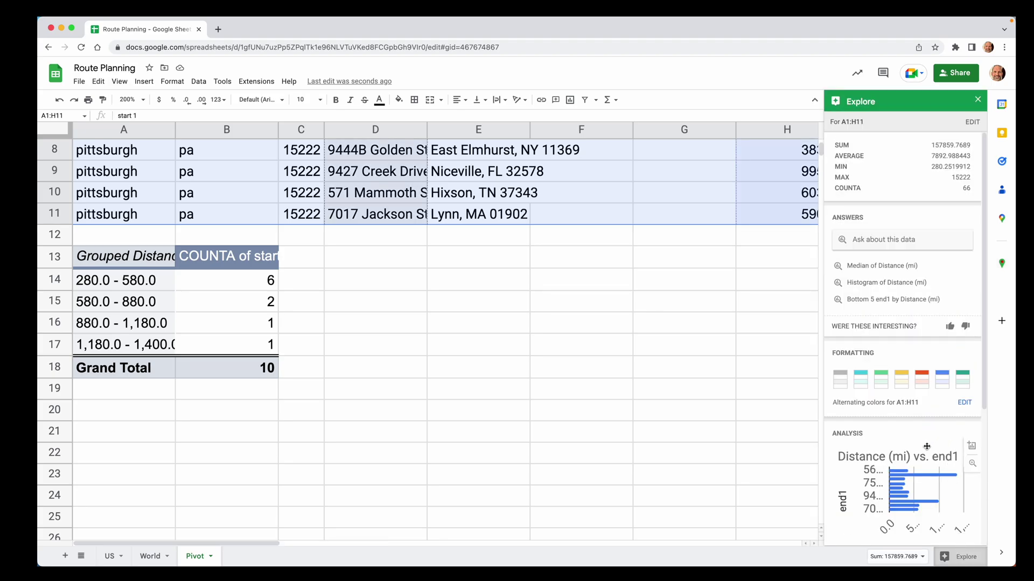
pyautogui.scroll(-2, 926, 446)
pyautogui.scroll(-3, 925, 446)
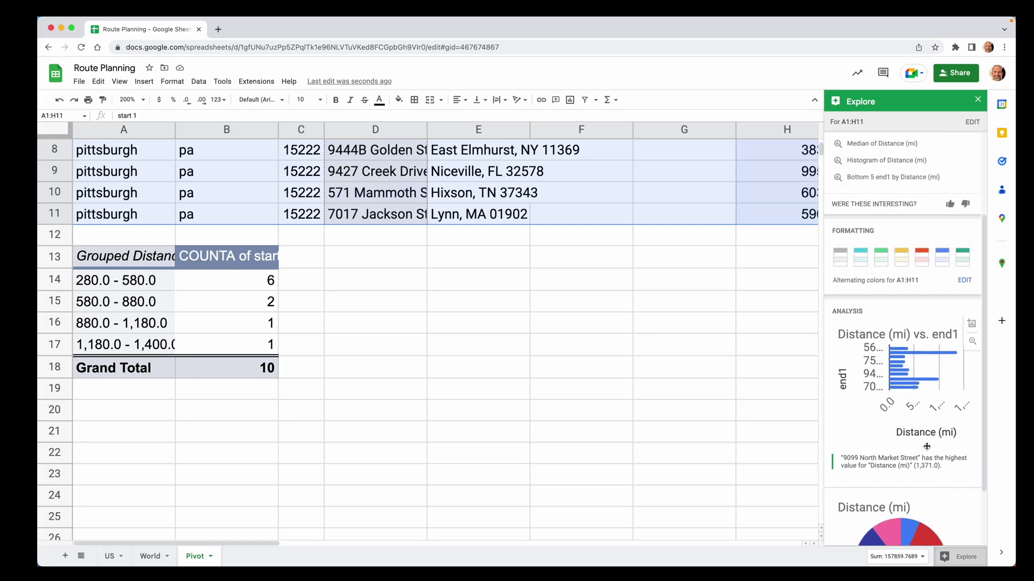
# Place the Distance (mi) vs. end1 bar chart from Explore on the Pivot sheet
pyautogui.click(913, 366)
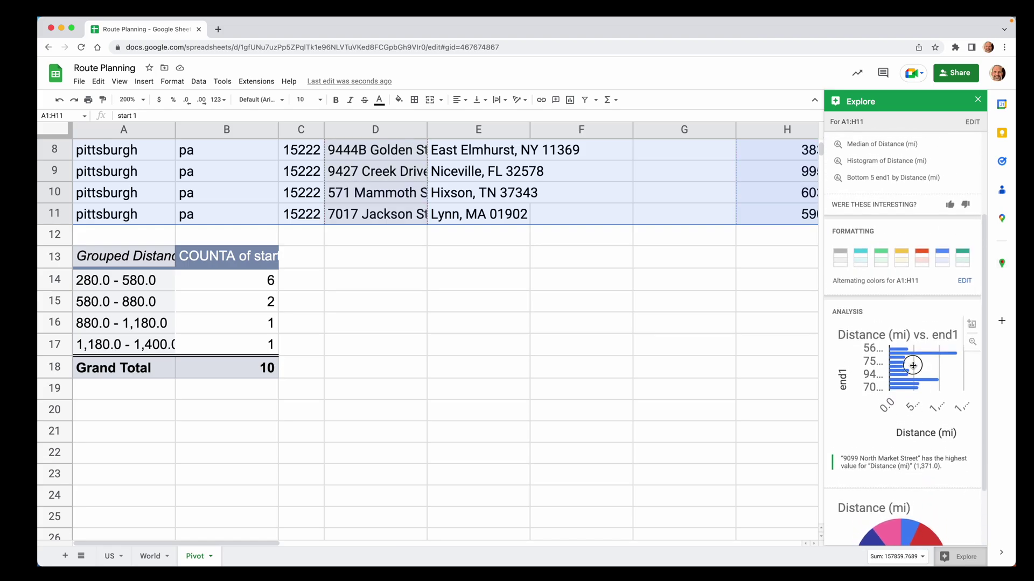
pyautogui.moveTo(913, 365); pyautogui.dragTo(470, 318)
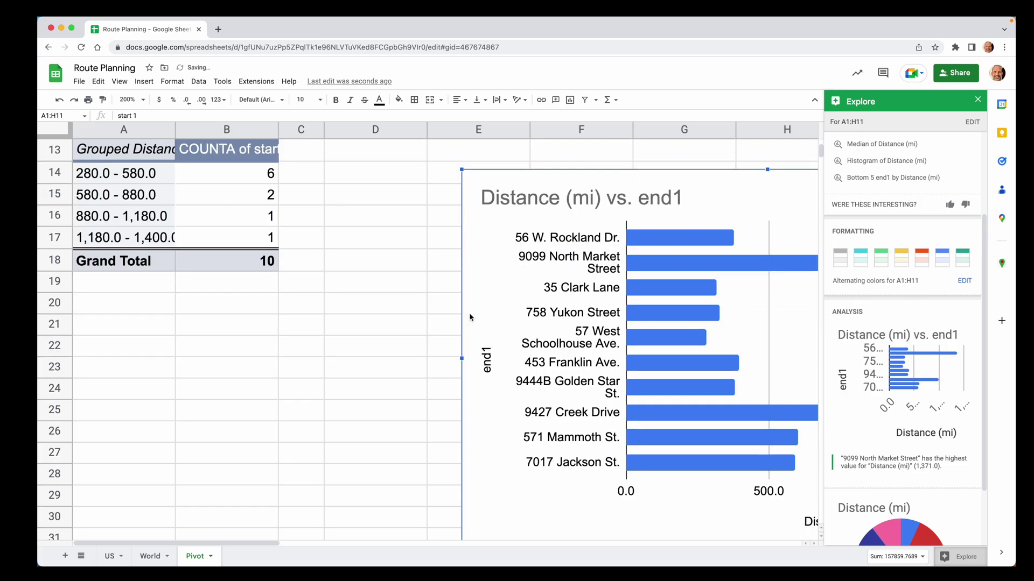
pyautogui.hscroll(10, 382, 301)
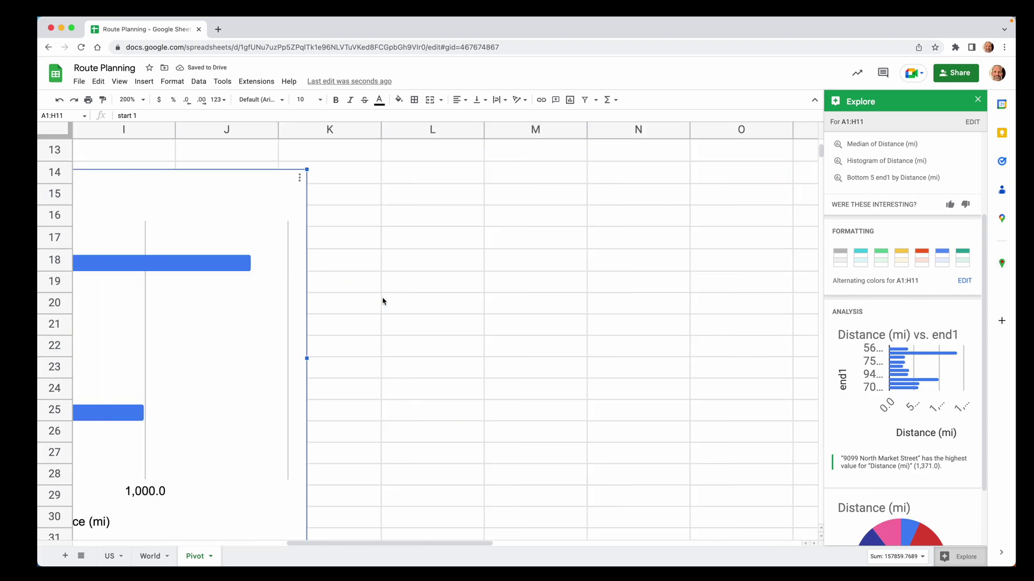
pyautogui.hscroll(-7, 383, 301)
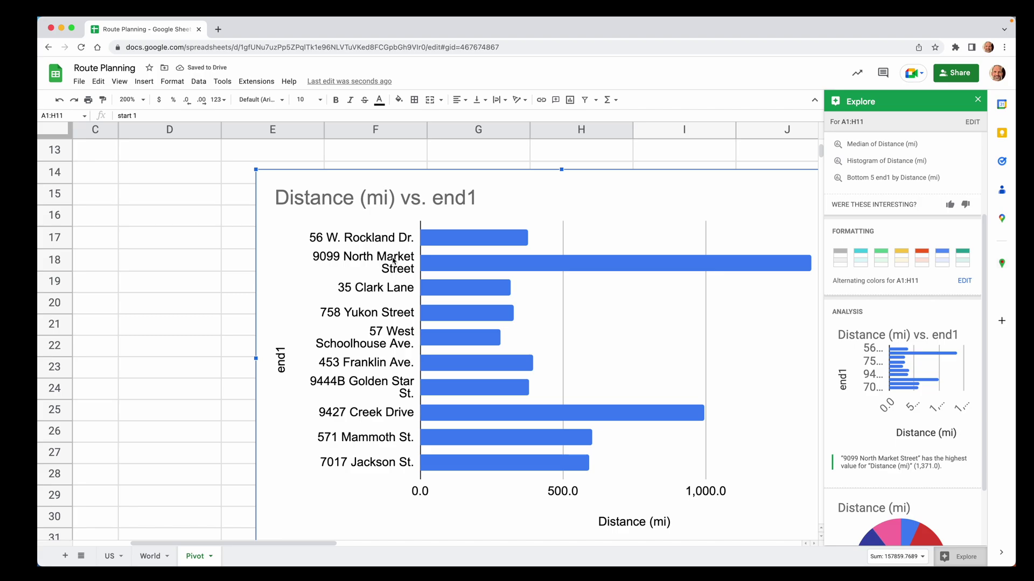